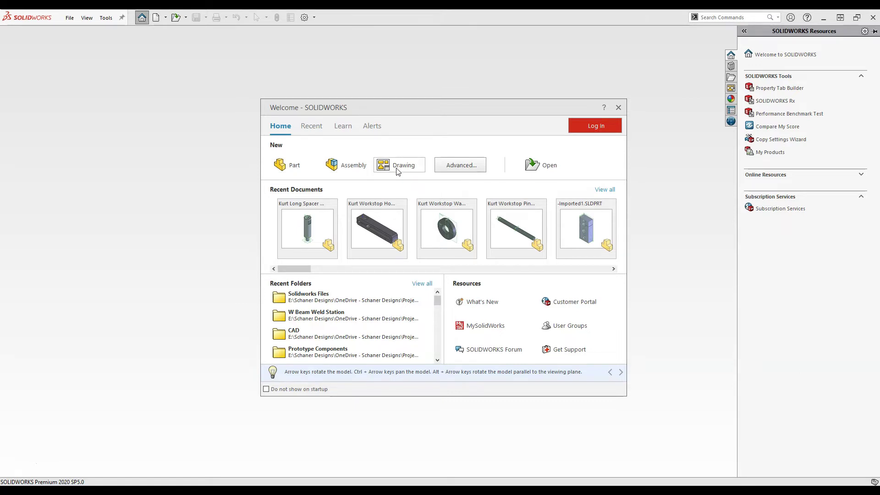
Create Part1 by choosing the Part template in the New SOLIDWORKS Document dialog
left_click(70, 18)
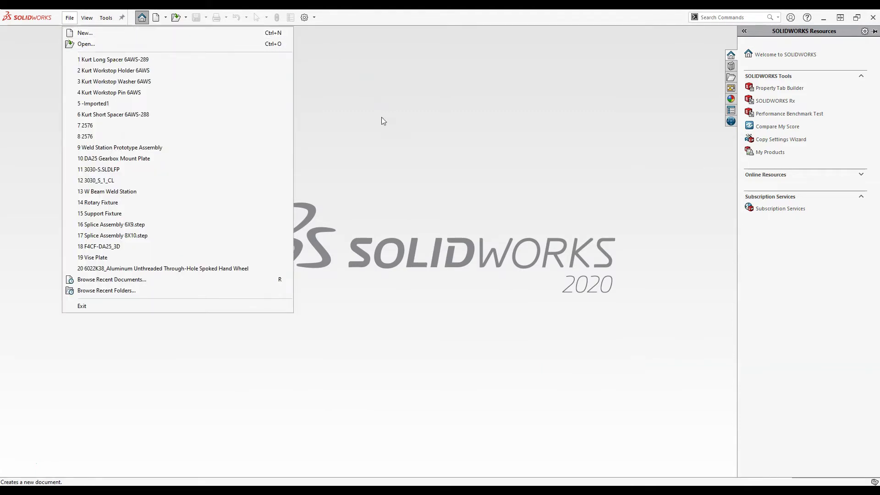
left_click(388, 169)
key("ctrl+n")
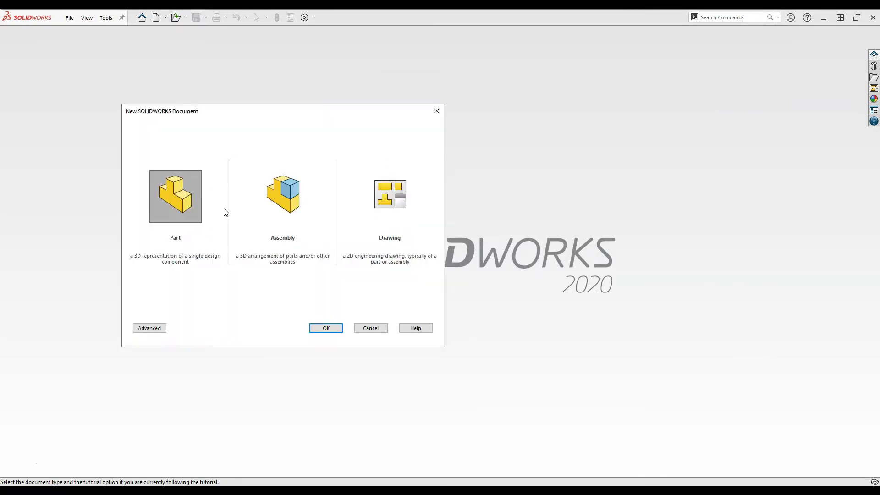
left_click(159, 328)
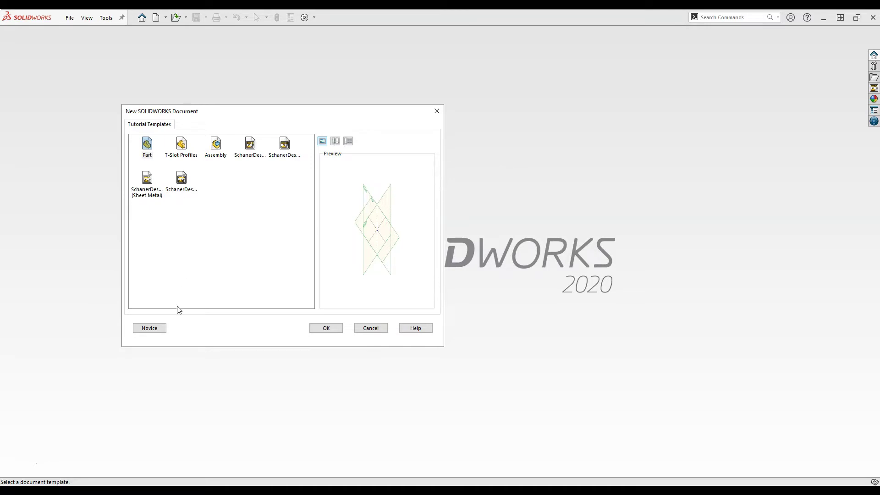
left_click(151, 328)
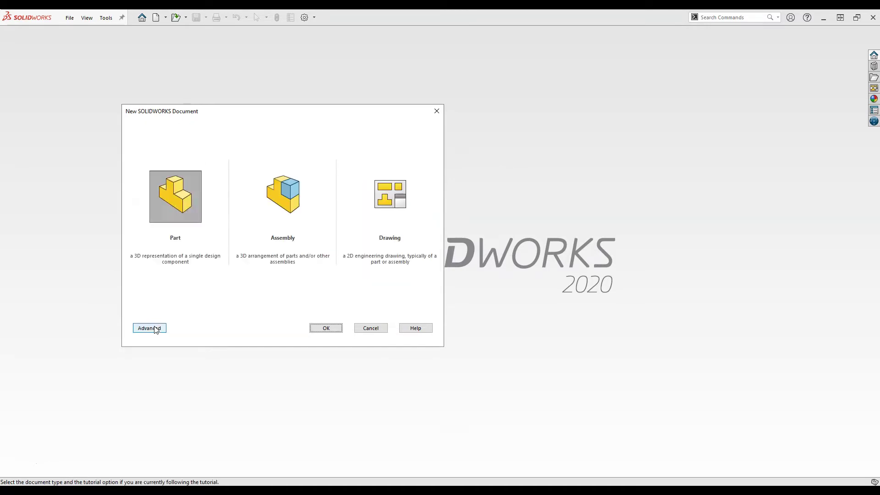
left_click(320, 329)
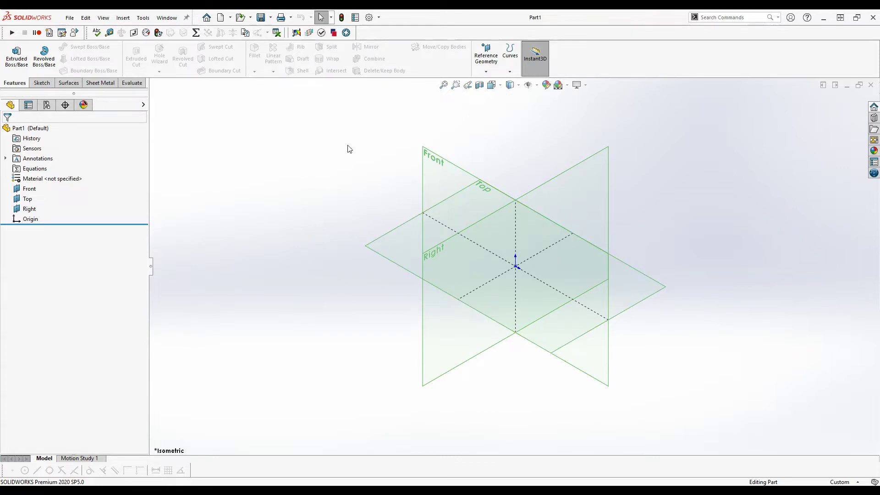
left_click(28, 190)
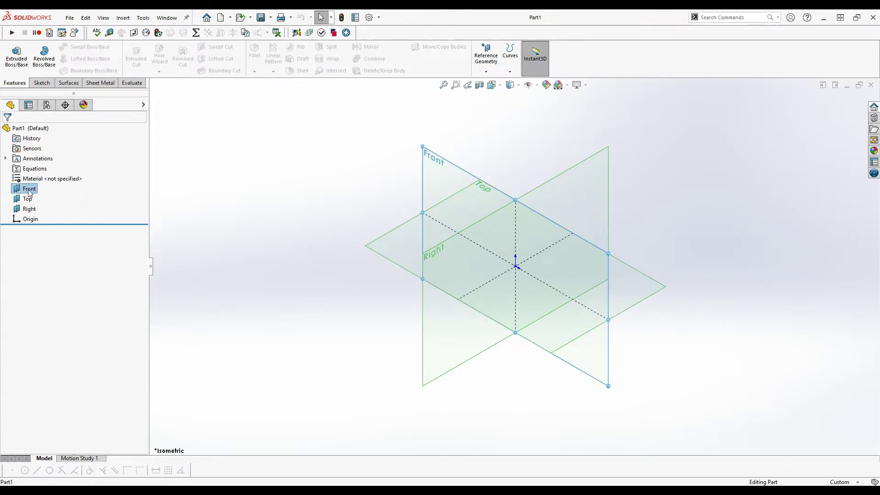
key("Delete")
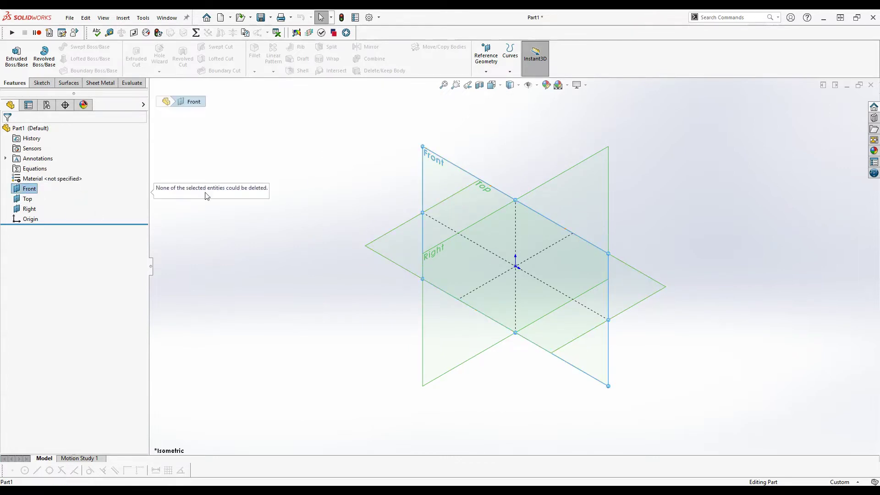
left_click(501, 155)
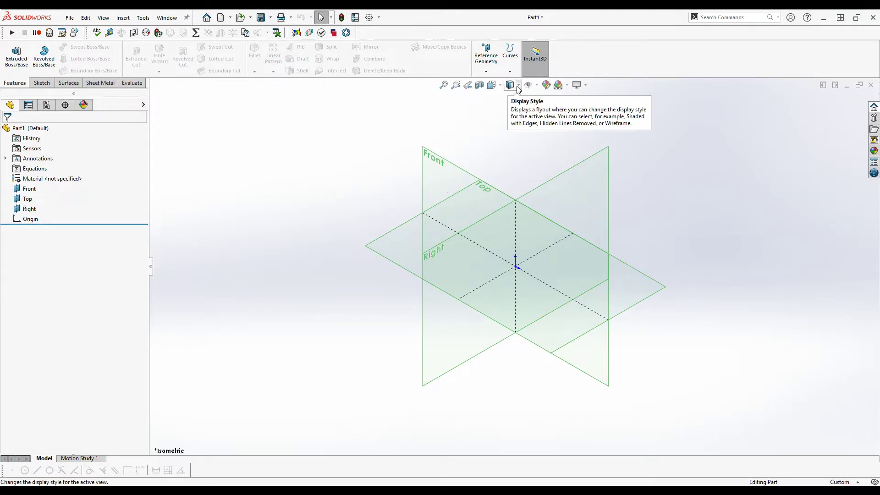
left_click(536, 86)
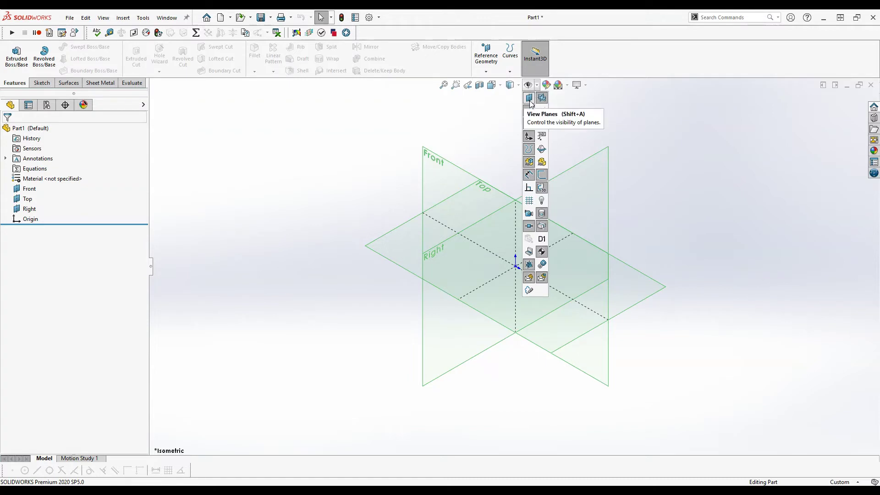
left_click(529, 98)
left_click(541, 99)
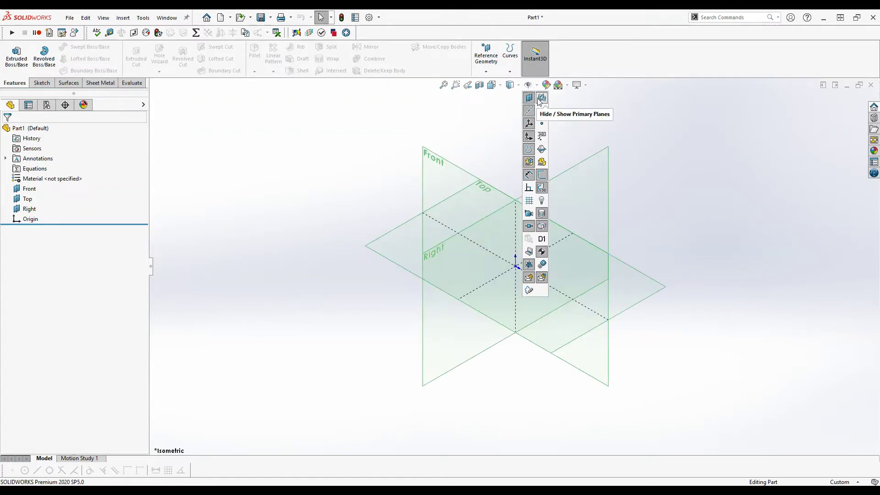
left_click(541, 100)
left_click(542, 101)
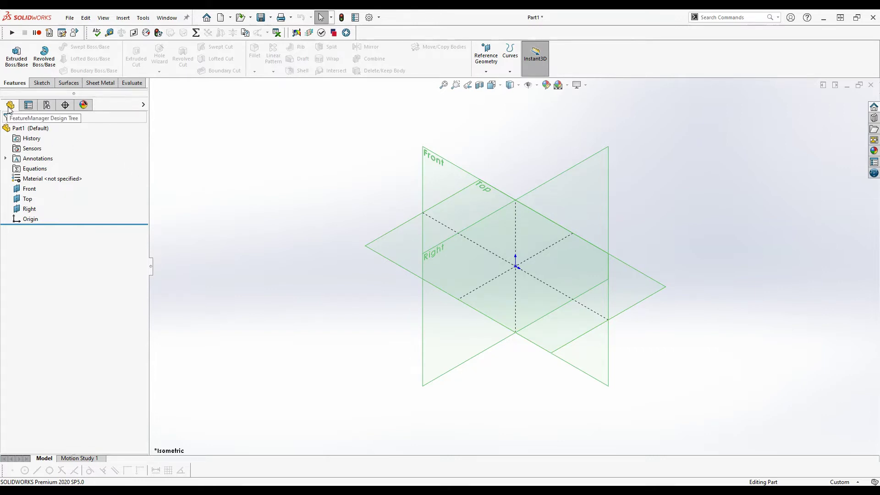
left_click(47, 106)
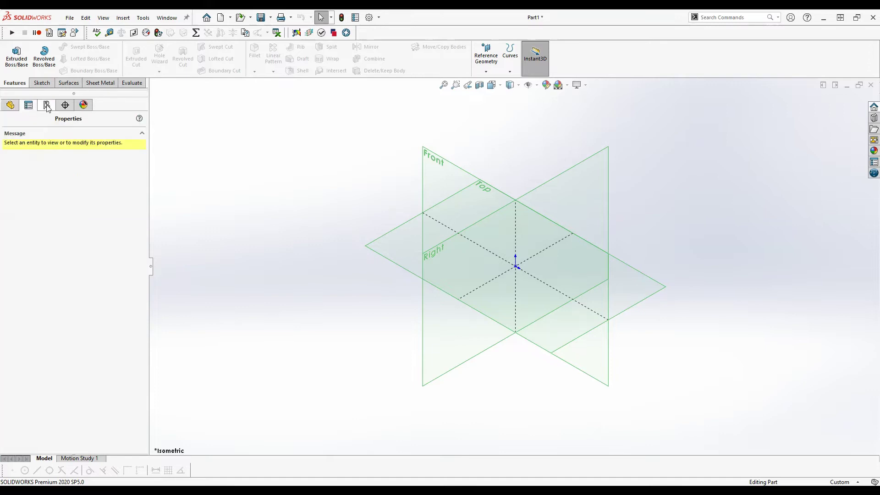
left_click(83, 105)
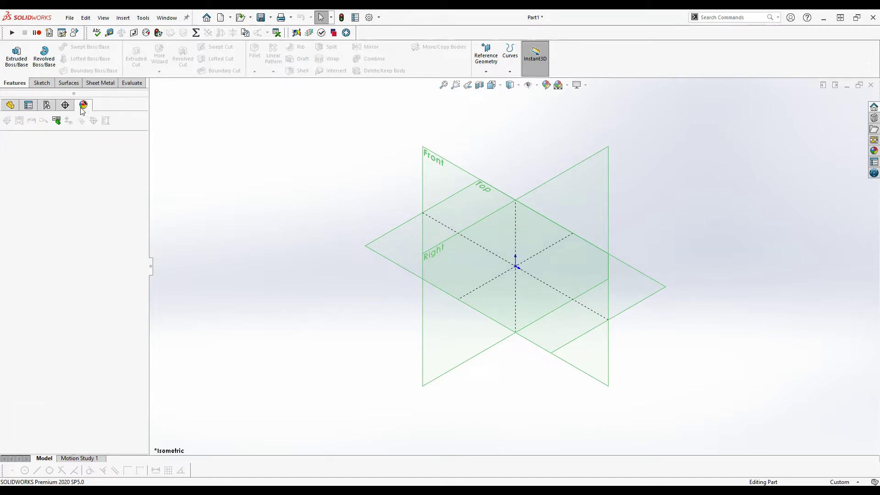
left_click(11, 106)
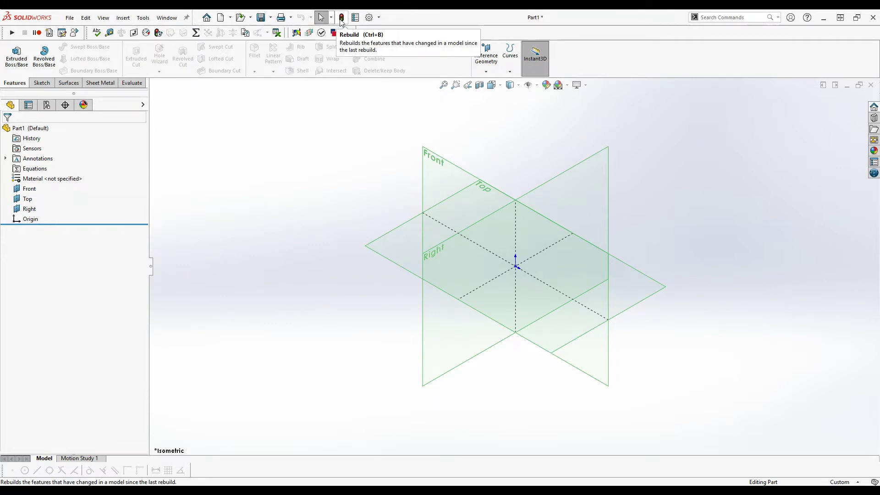
left_click(730, 17)
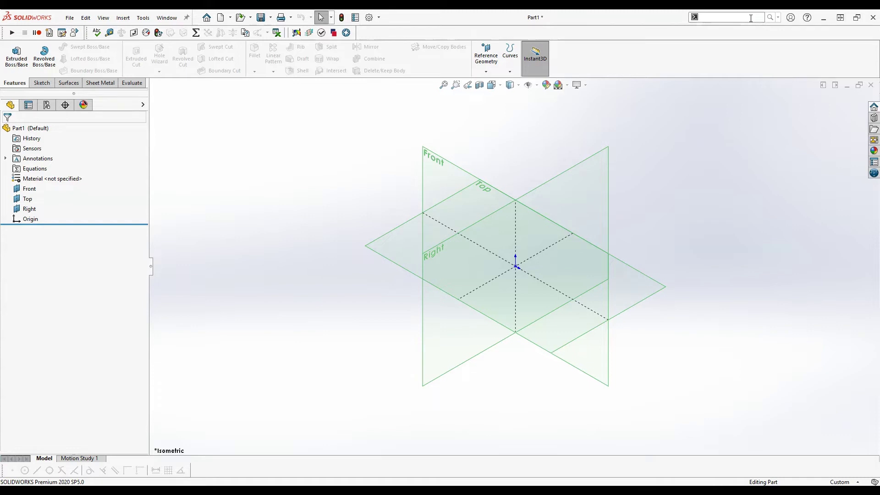
type("extru")
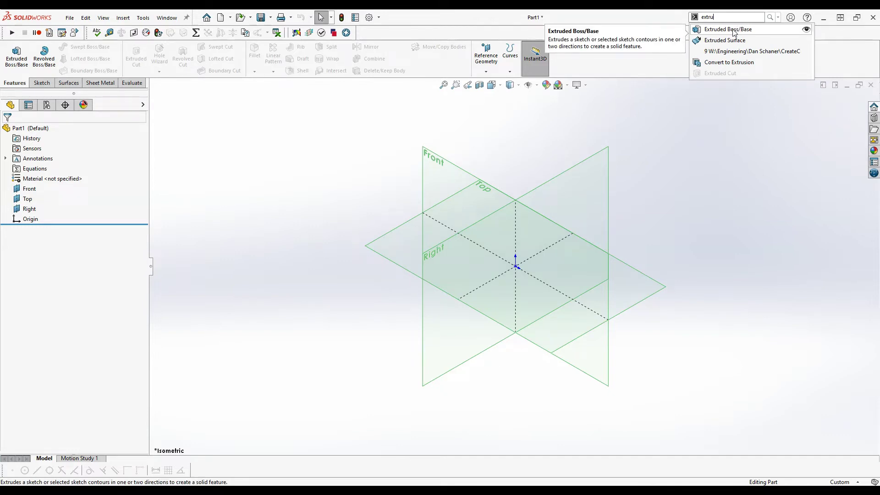
left_click(807, 30)
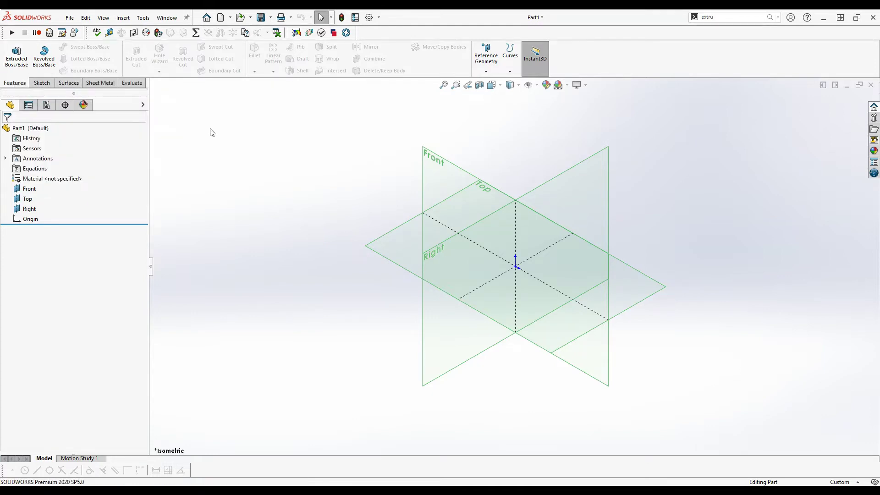
left_click(850, 481)
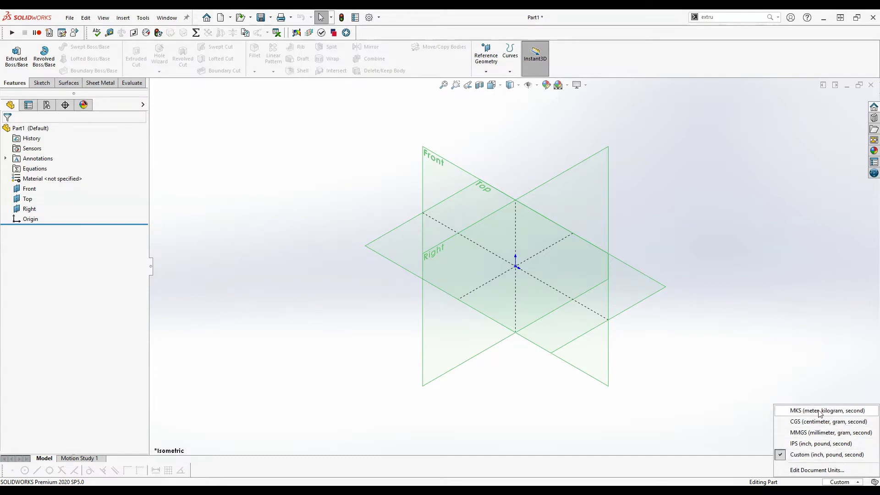
left_click(695, 389)
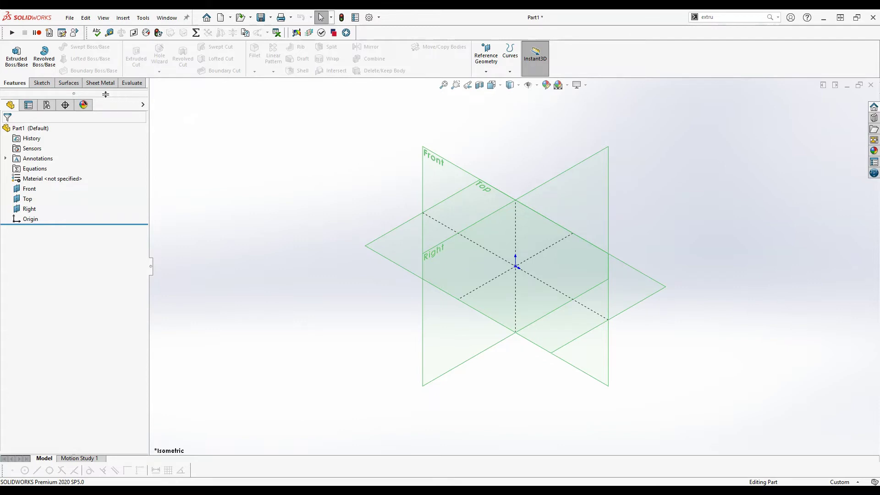
Start Sketch1 on the Front plane and hide the plane display
left_click(41, 82)
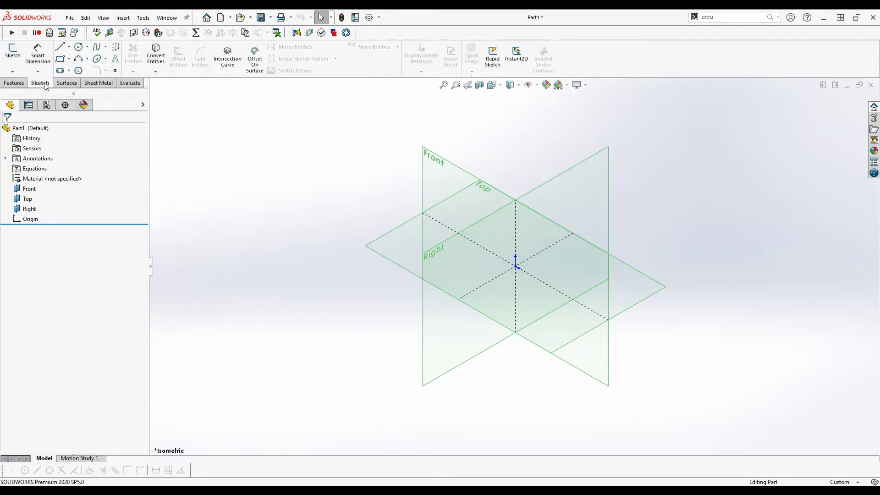
left_click(12, 54)
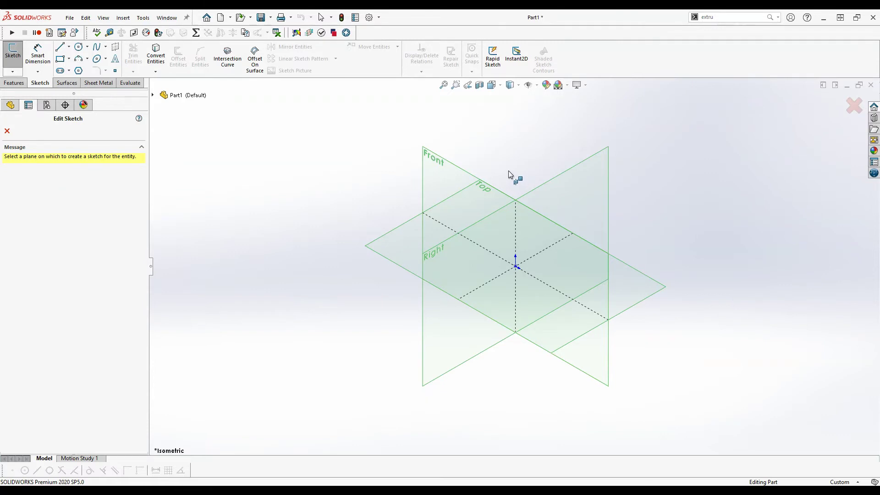
left_click(452, 170)
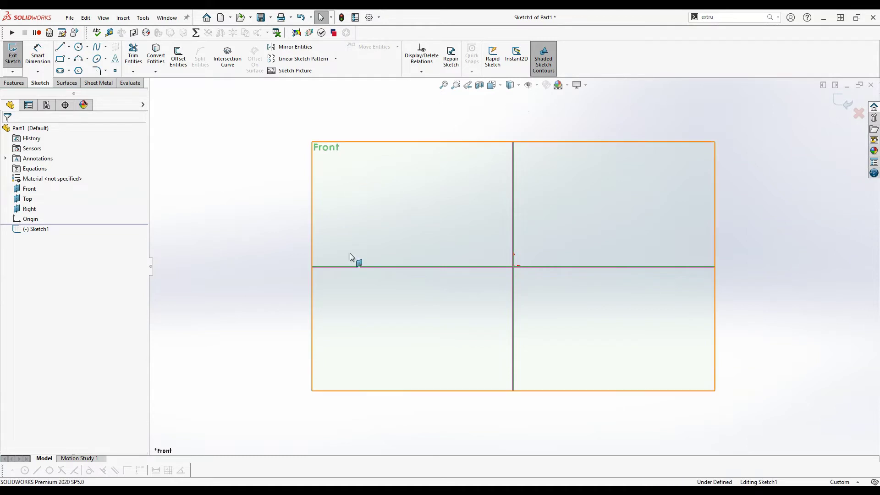
left_click(527, 87)
left_click(531, 98)
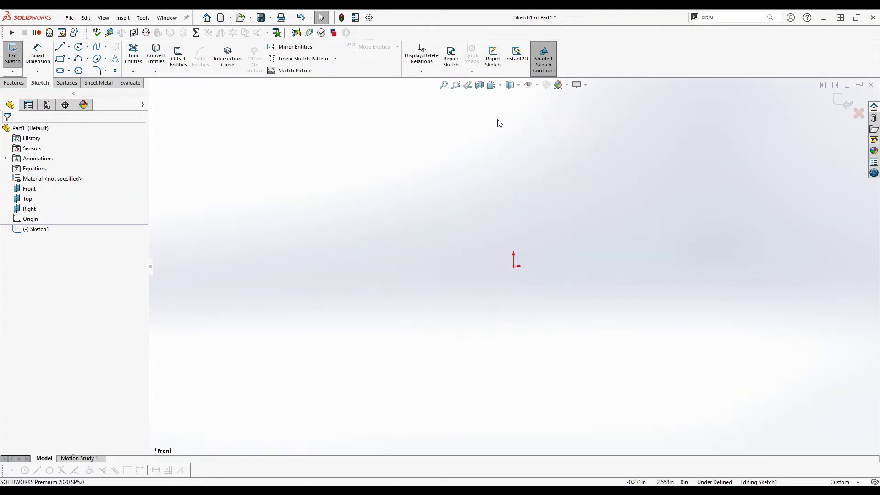
Draw a trial horizontal line about 3.68 in long above the origin
left_click(63, 49)
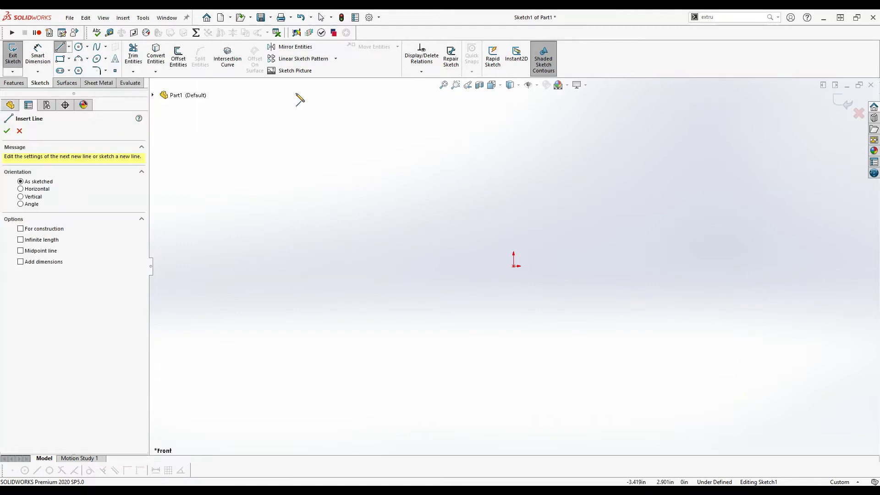
left_click(435, 154)
left_click(648, 154)
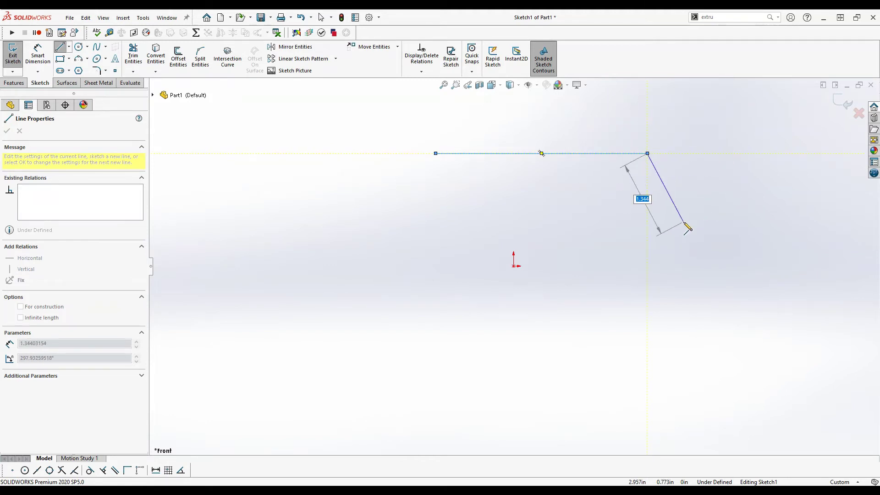
key("Escape")
Select the trial line, drag its endpoint, then delete it from Sketch1
left_click(626, 194)
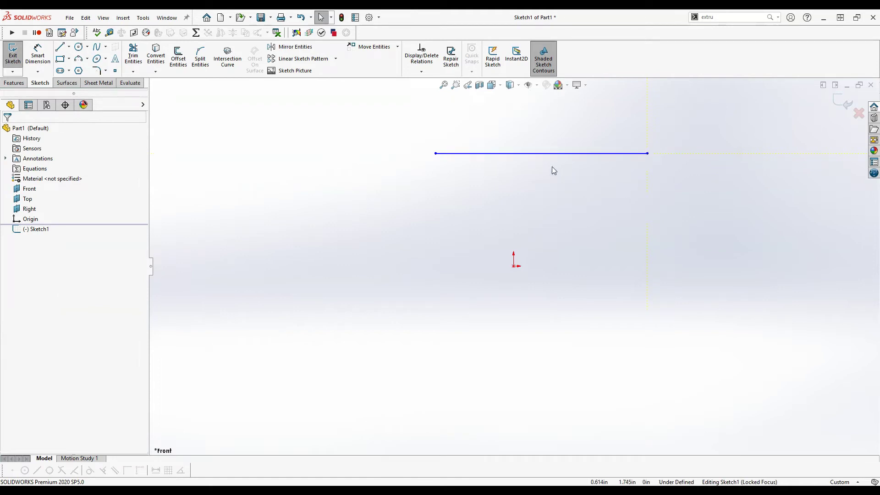
left_click(508, 156)
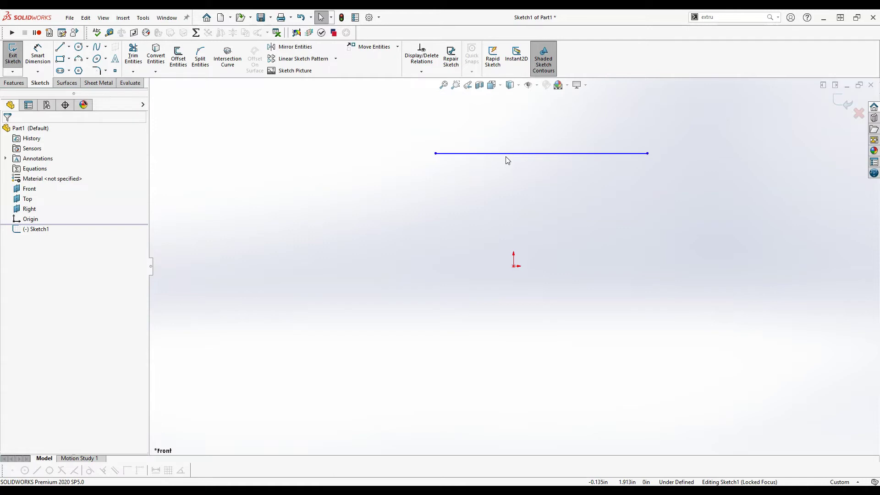
left_click(436, 153)
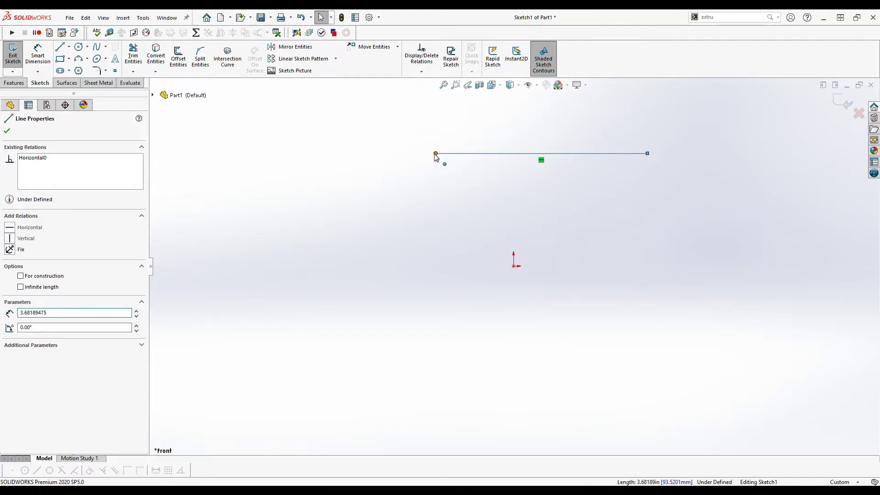
left_click(648, 154)
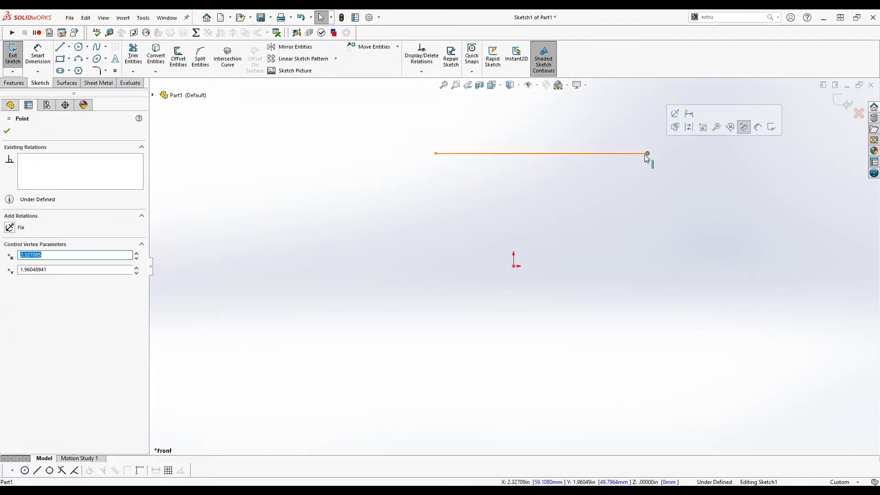
left_click(542, 155)
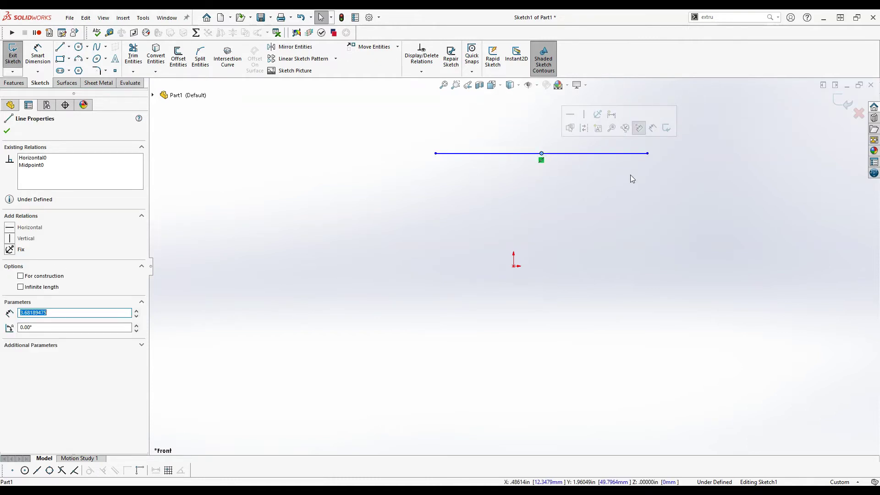
left_click(632, 178)
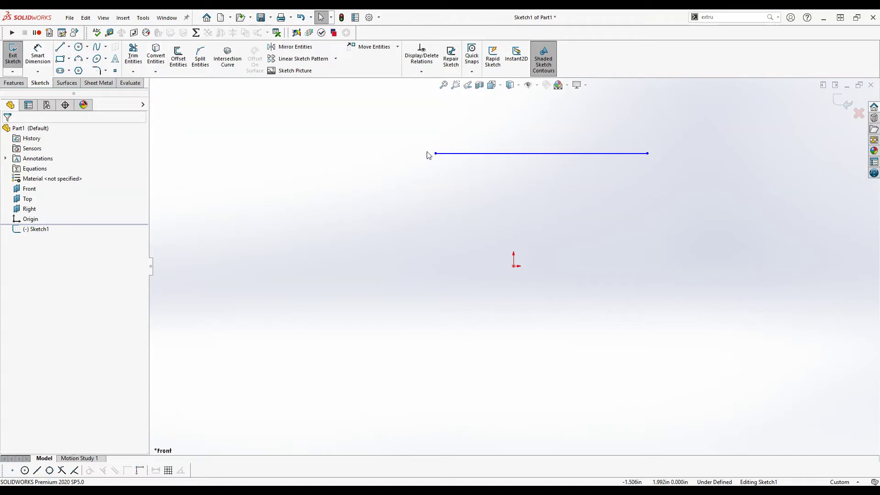
left_click_drag(436, 154, 395, 134)
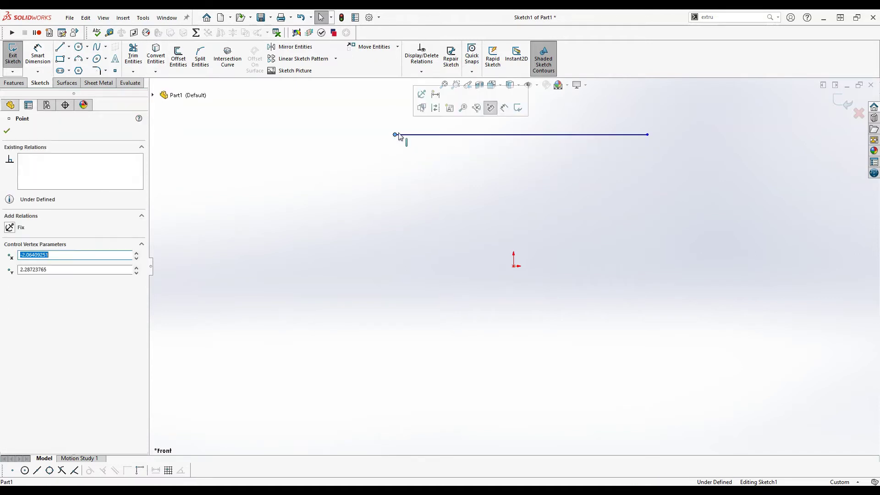
left_click(437, 145)
left_click(444, 138)
key("Delete")
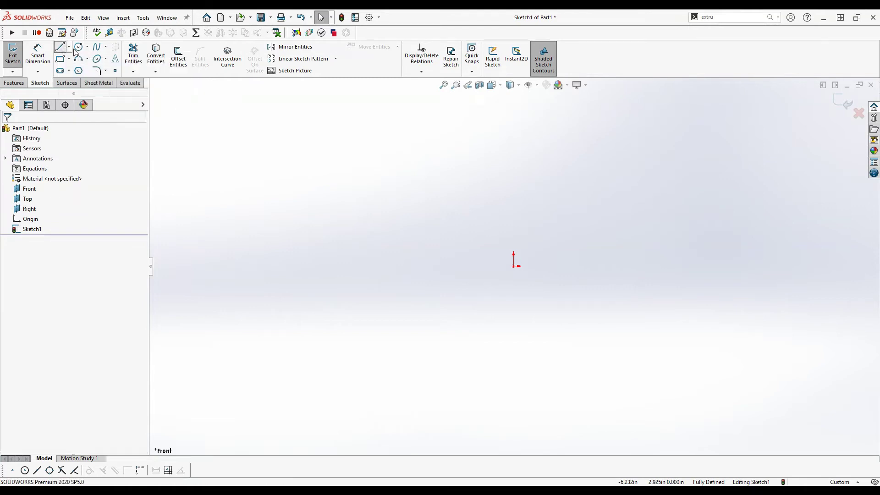
Draw a closed four-line rectangle and enlarge it by dragging its corners
left_click(60, 47)
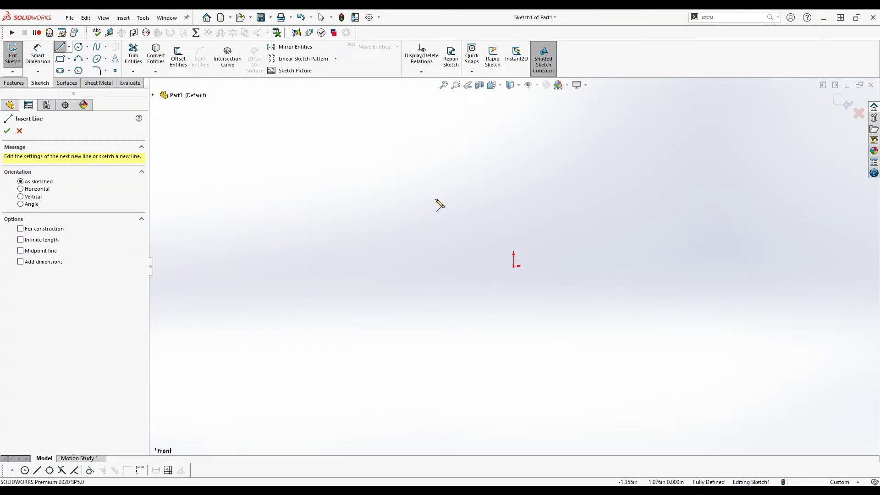
left_click(439, 229)
left_click(591, 229)
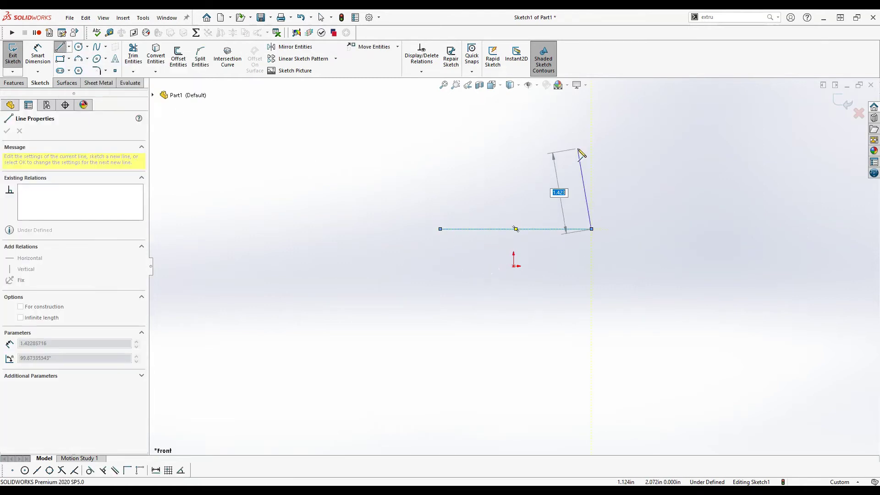
left_click(591, 131)
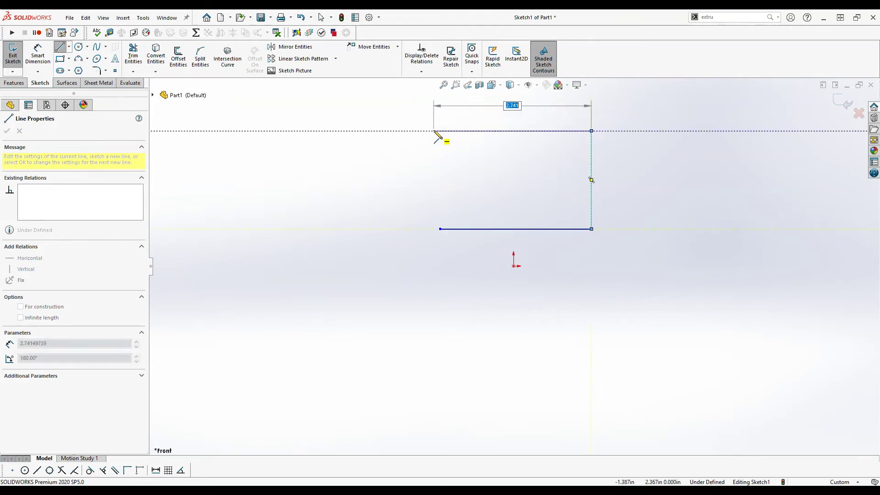
left_click(440, 131)
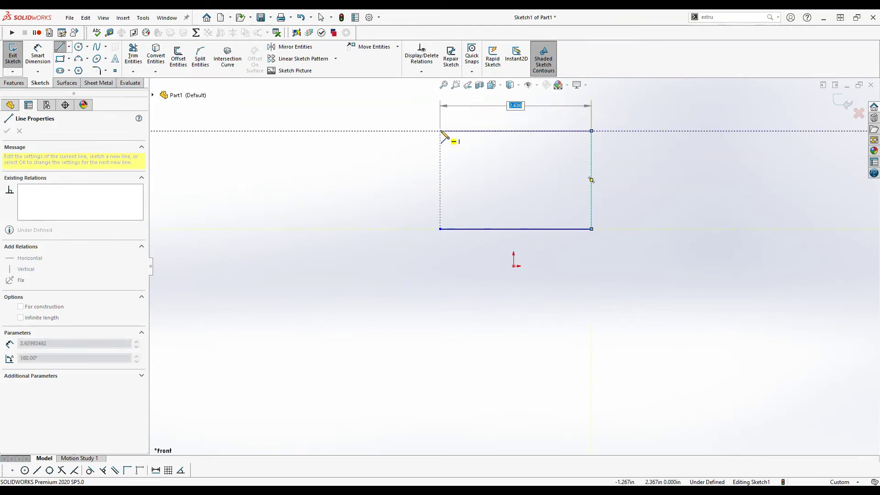
left_click(440, 229)
key("Escape")
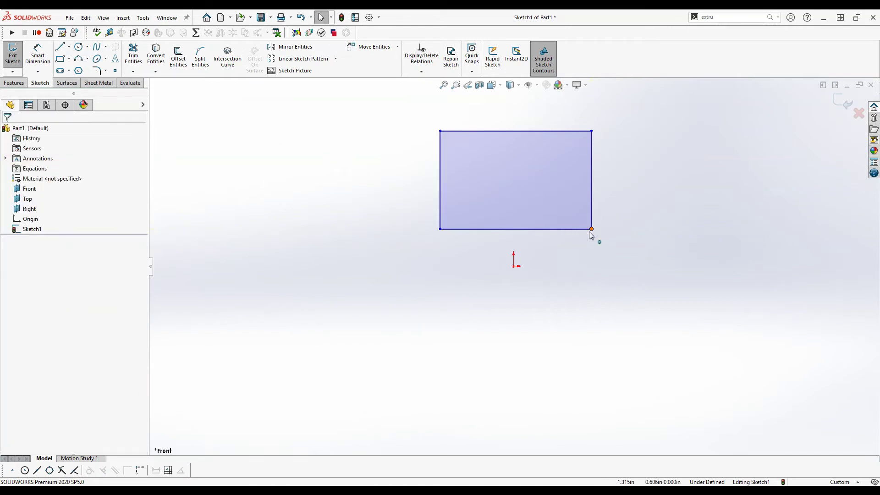
left_click_drag(591, 229, 627, 316)
left_click(673, 327)
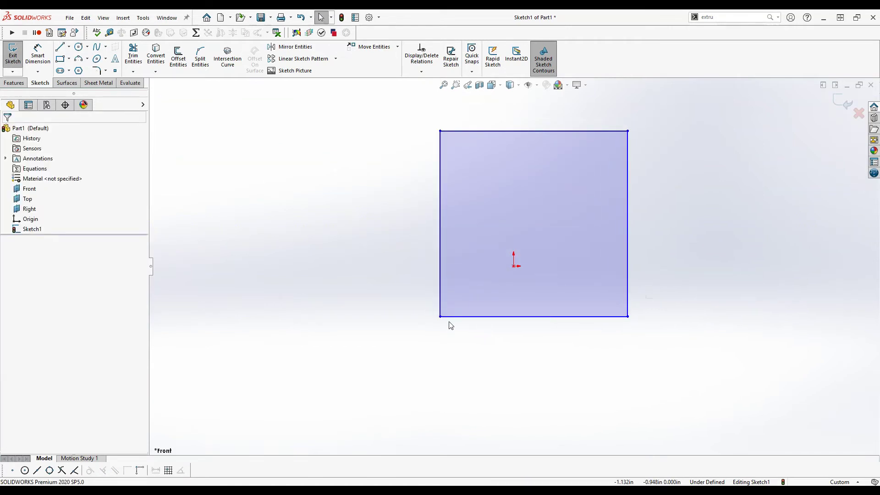
left_click_drag(441, 317, 410, 322)
left_click(567, 358)
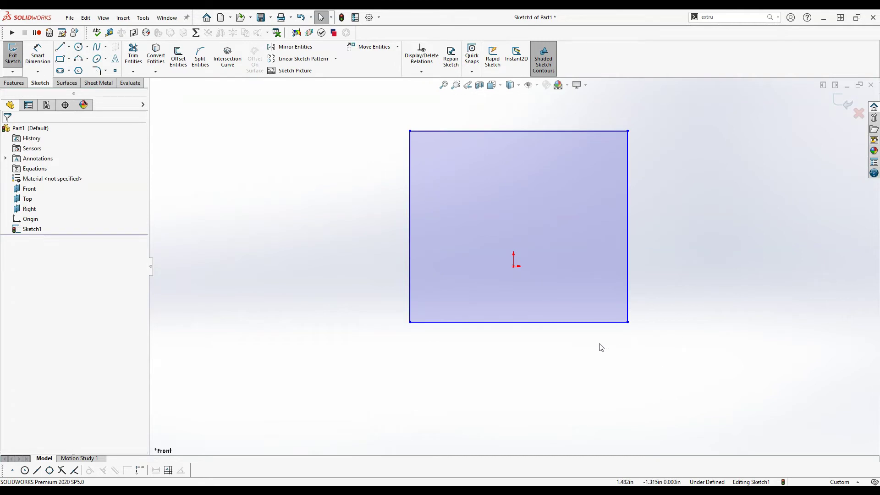
Add a Midpoint relation centring the rectangle's bottom edge on the origin
left_click(582, 323)
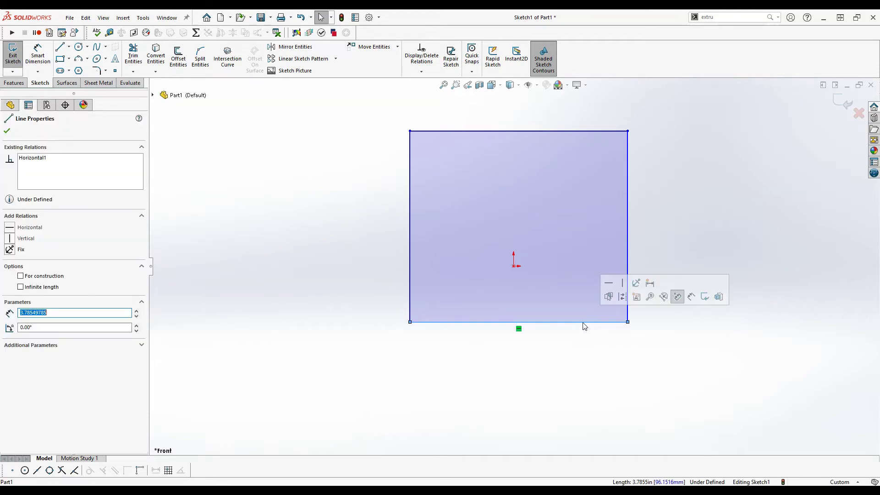
left_click(514, 266, "ctrl")
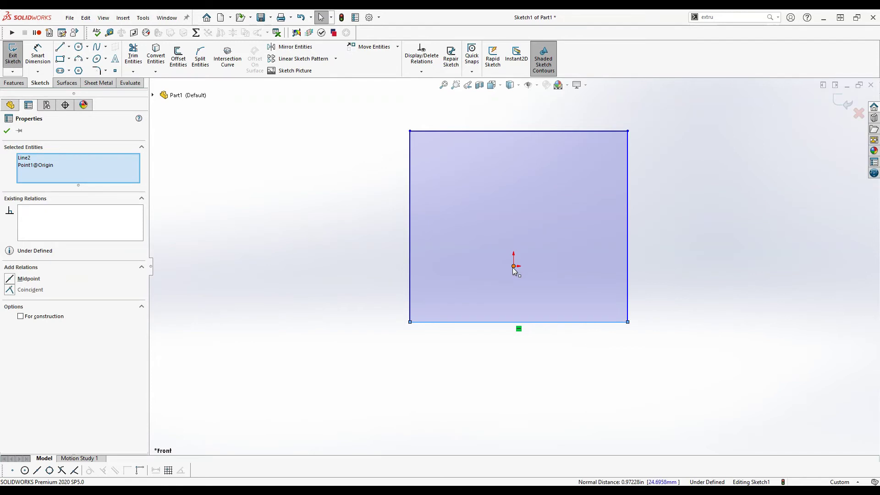
left_click(10, 279)
left_click(234, 243)
left_click_drag(617, 78, 603, 168)
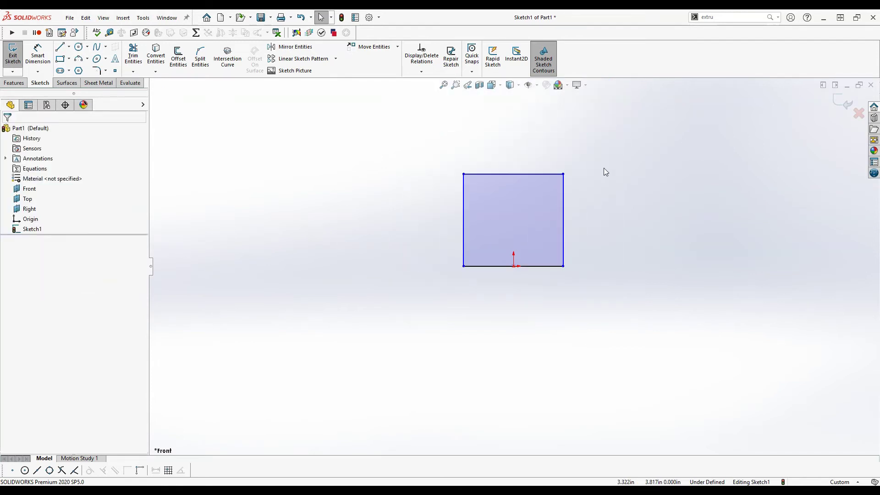
scroll(543, 191, "down", 2)
scroll(545, 194, "down", 1)
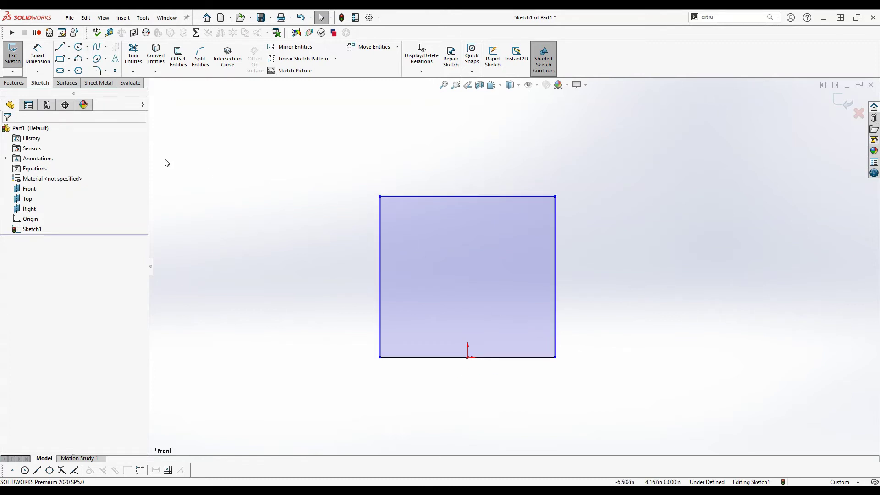
Dimension the rectangle's left edge to a 3.000 in height
left_click(39, 54)
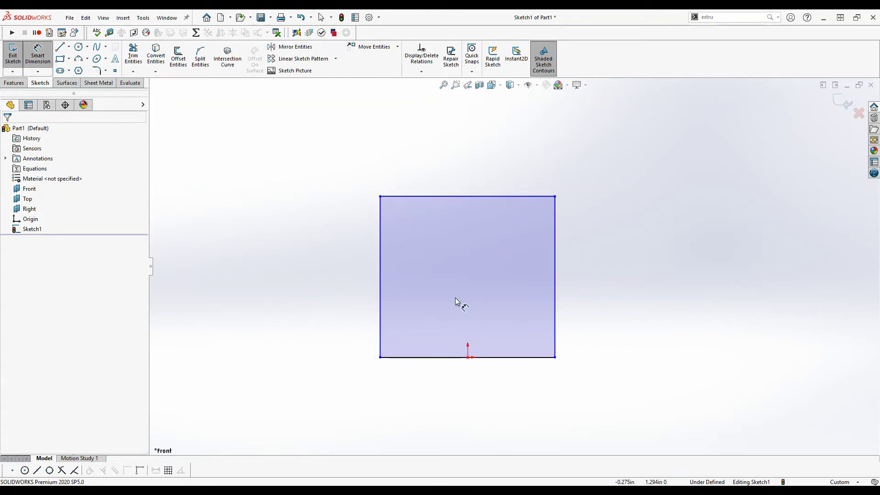
left_click(380, 298)
left_click(338, 287)
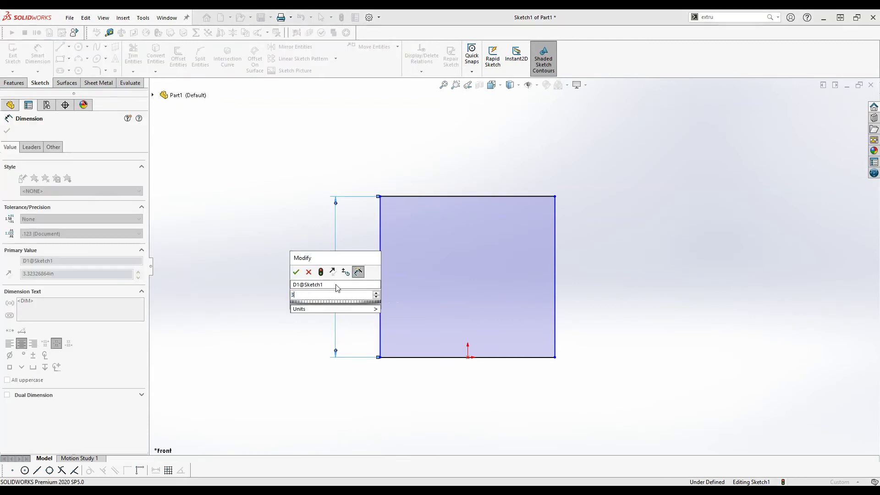
type("3")
key("Return")
Dimension the top edge to a 3.000 in width and select that width dimension
left_click(436, 197)
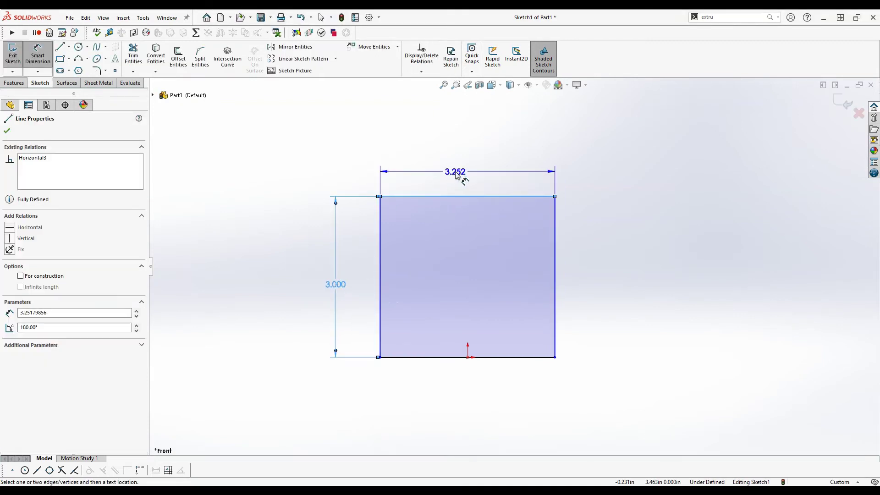
left_click(456, 174)
type("3.25179856in")
key("Return")
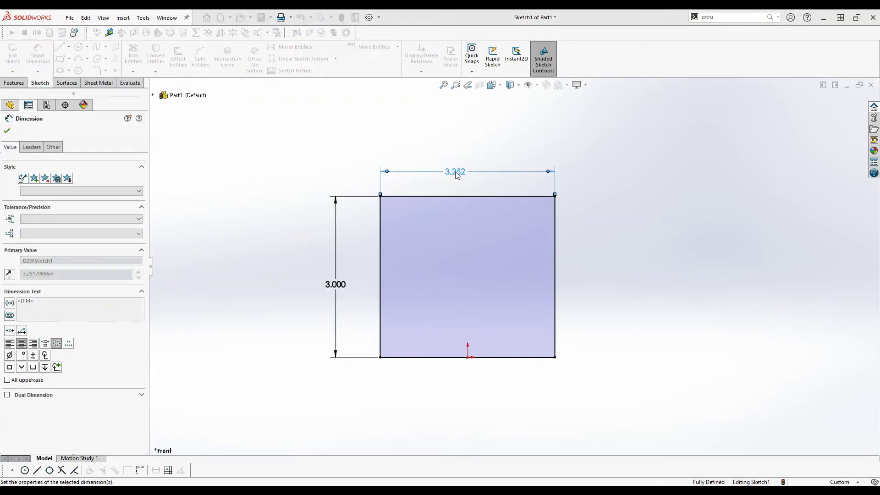
key("Escape")
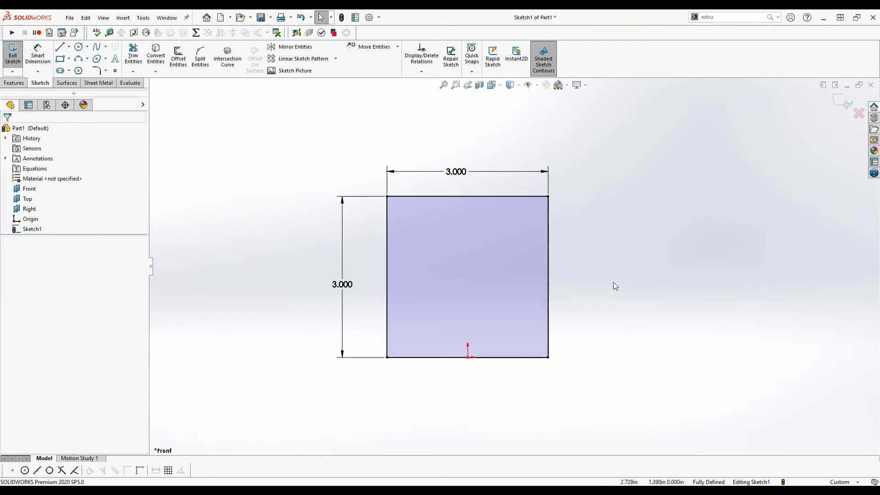
left_click(457, 179)
Delete the width dimension and make the left and top edges Equal
key("Delete")
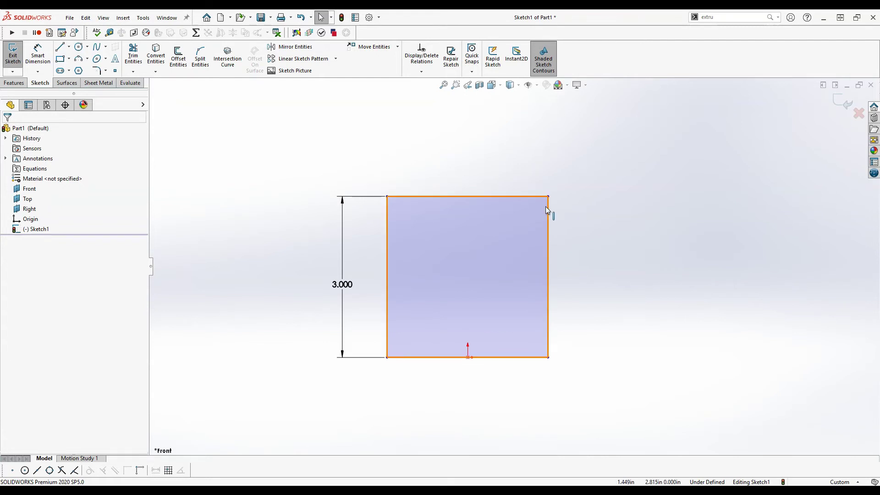
mouse_move(548, 197)
left_mouse_down()
mouse_move(585, 202)
mouse_move(511, 200)
mouse_move(559, 210)
left_mouse_up()
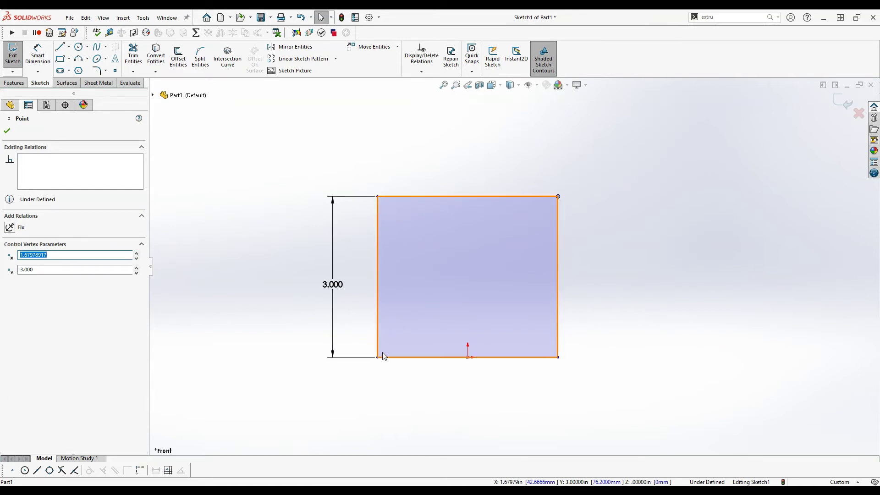
left_click(638, 318)
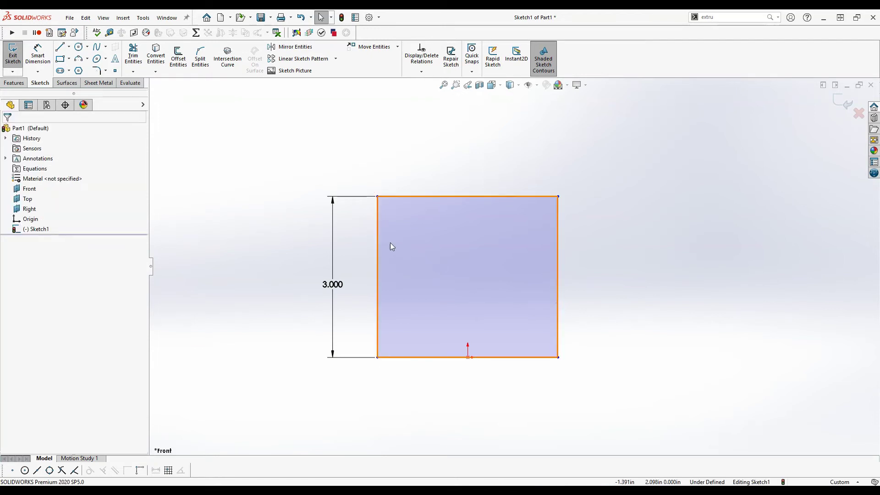
left_click(376, 226)
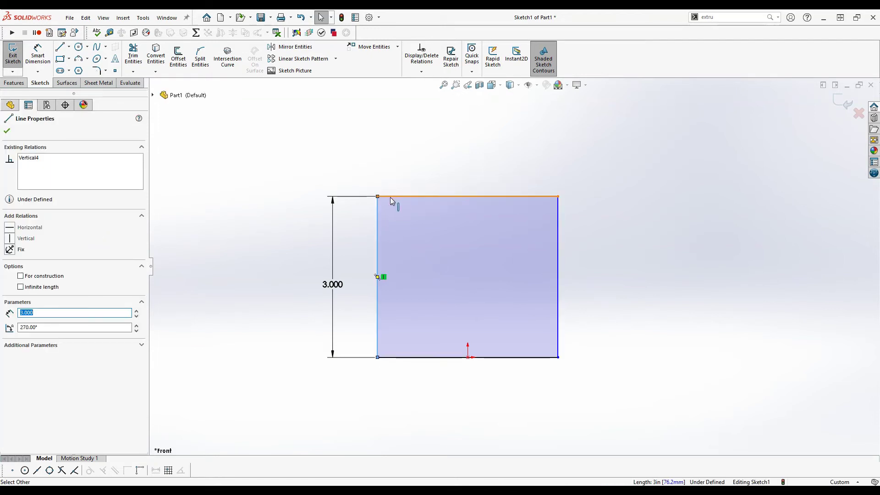
left_click(388, 199, "ctrl")
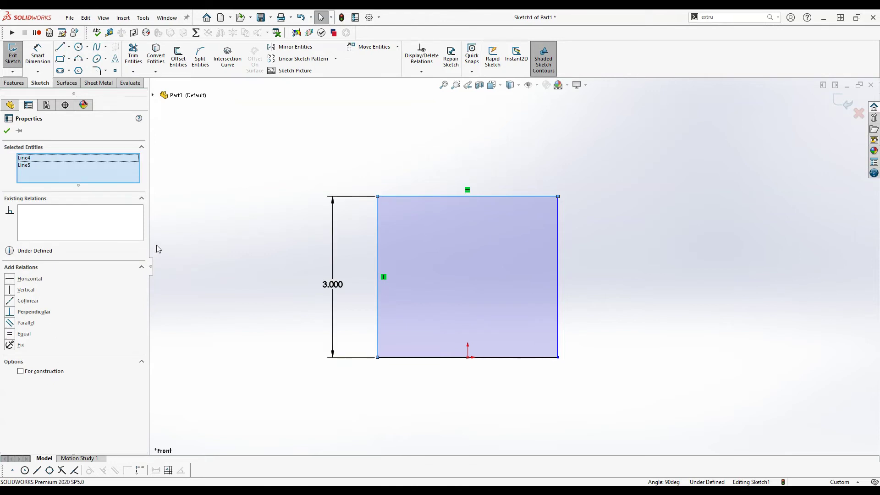
left_click(10, 335)
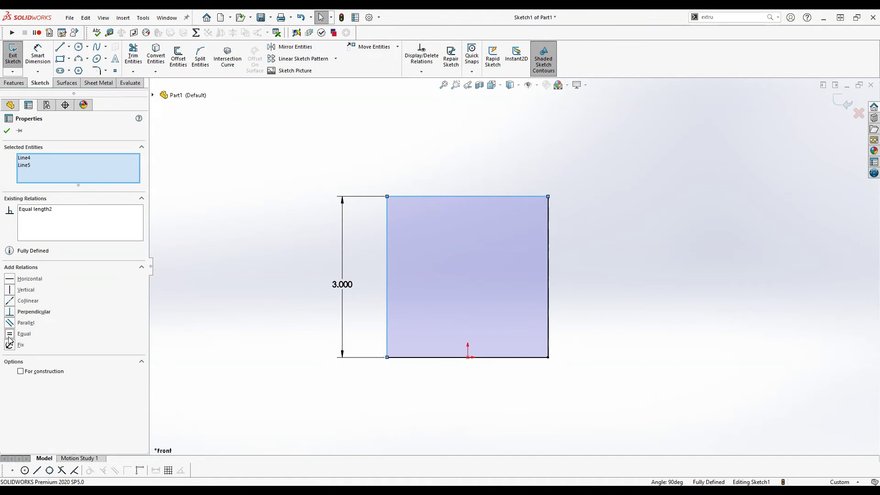
left_click(7, 131)
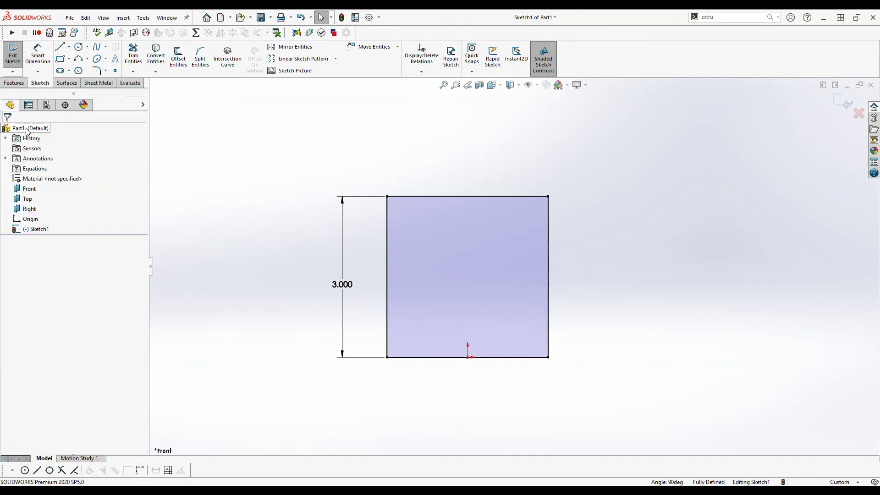
left_click(428, 197)
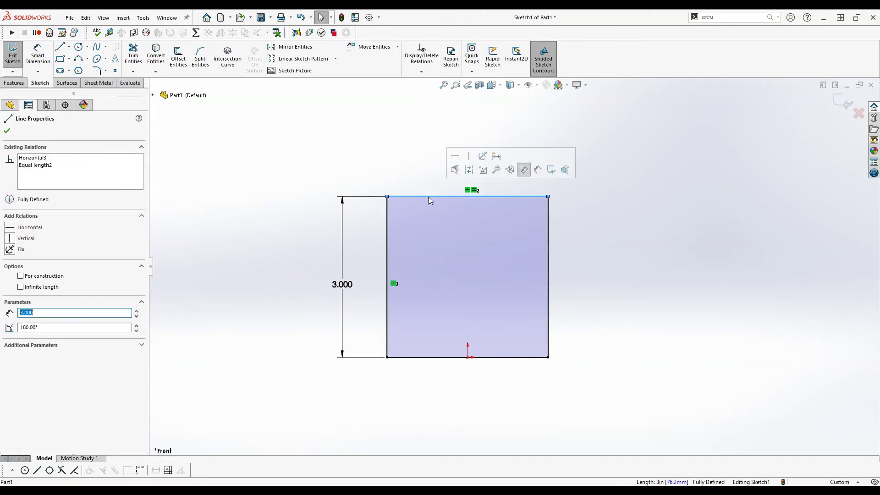
left_click(40, 167)
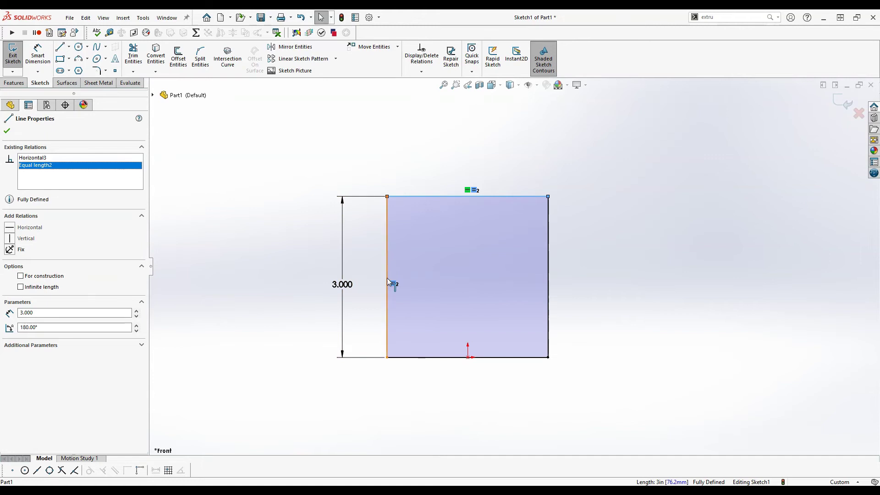
left_click(7, 131)
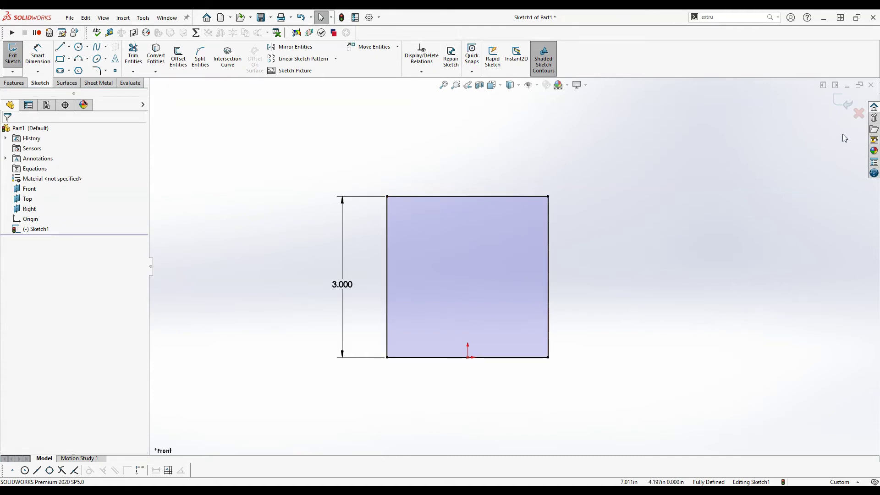
Extrude Sketch1 blind 0.500 in as Boss-Extrude1
left_click(845, 107)
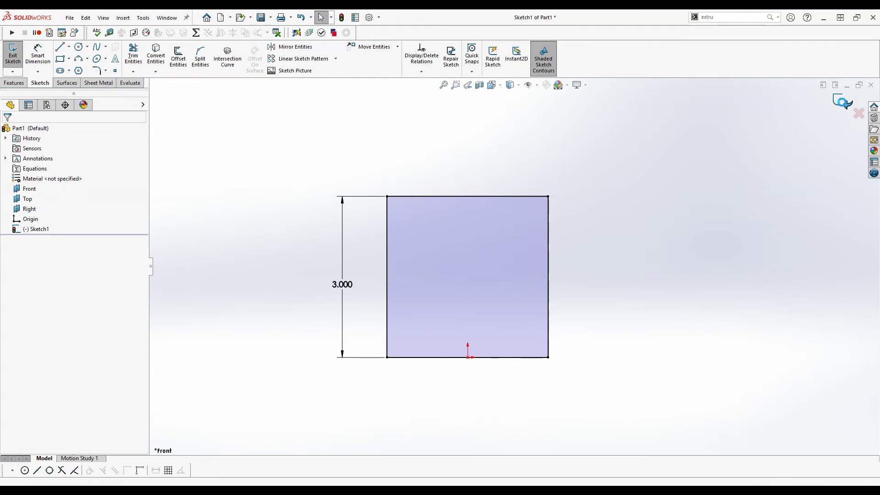
left_click(625, 286)
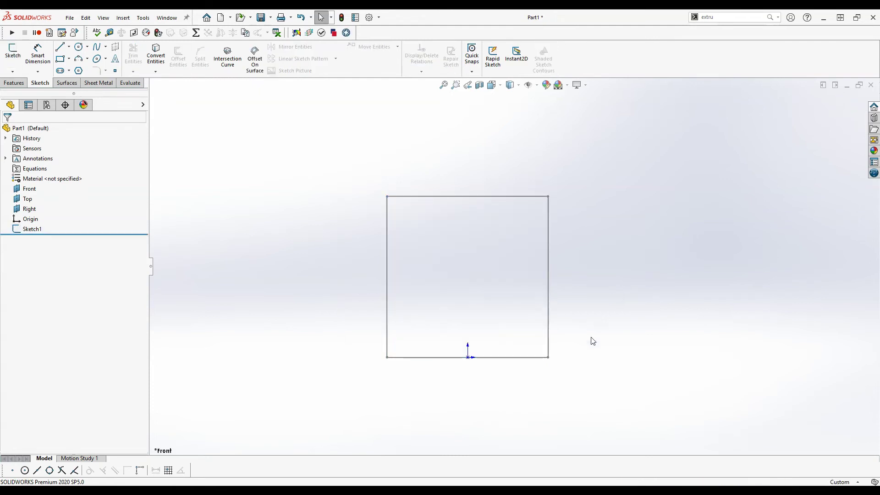
left_click(28, 231)
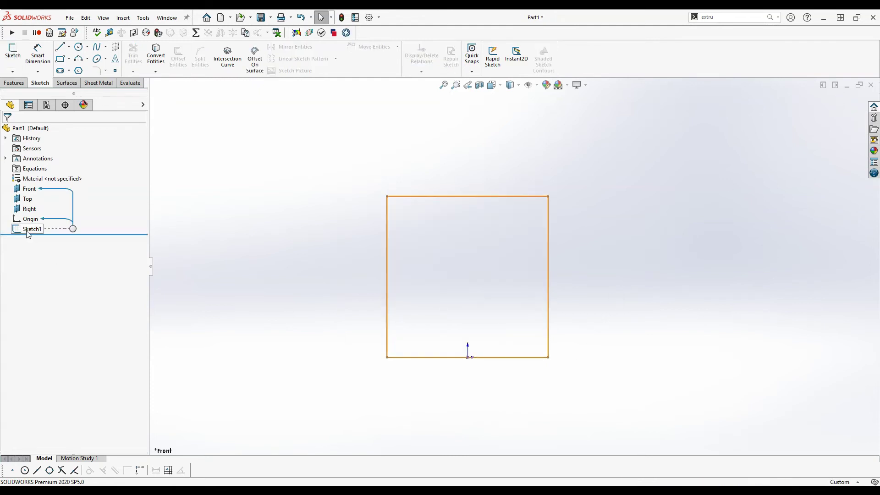
left_click(14, 83)
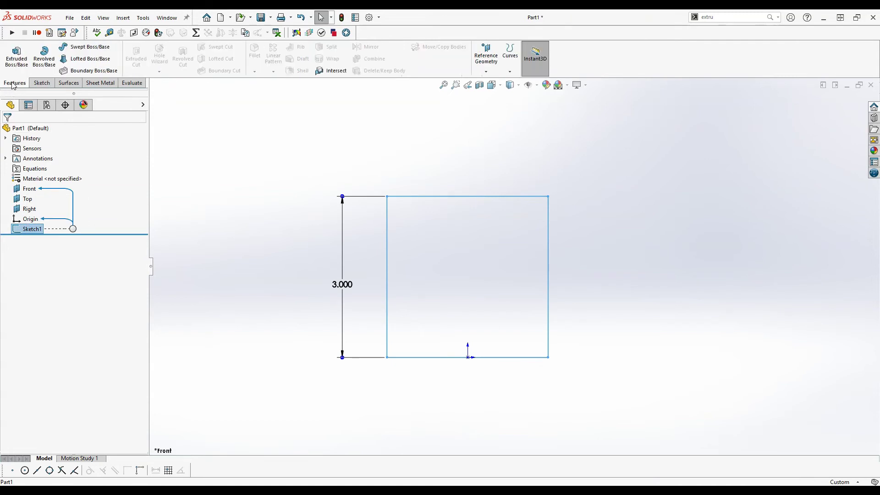
left_click(25, 55)
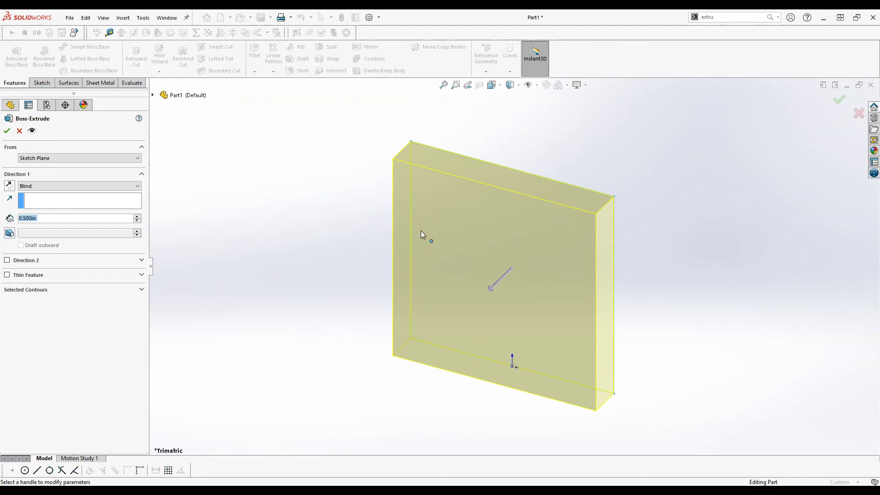
left_click(7, 131)
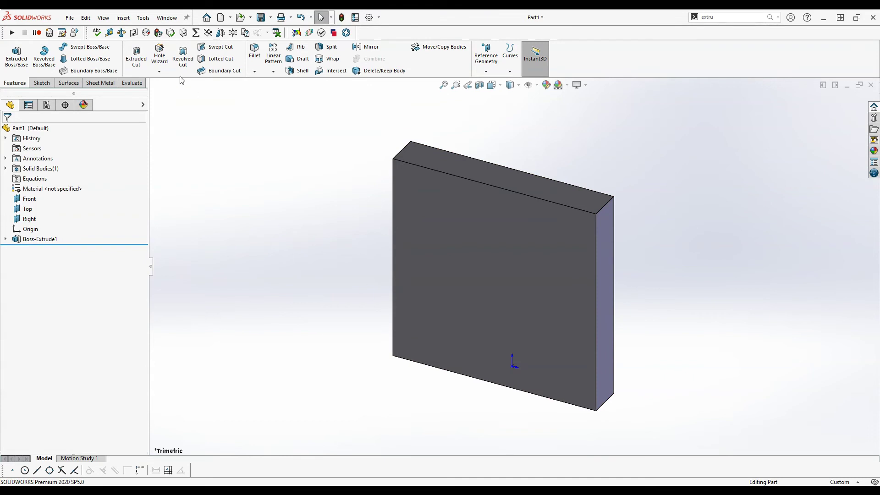
Cut a blind 0.500 in hole from a circle sketched near the front face's middle
left_click(139, 58)
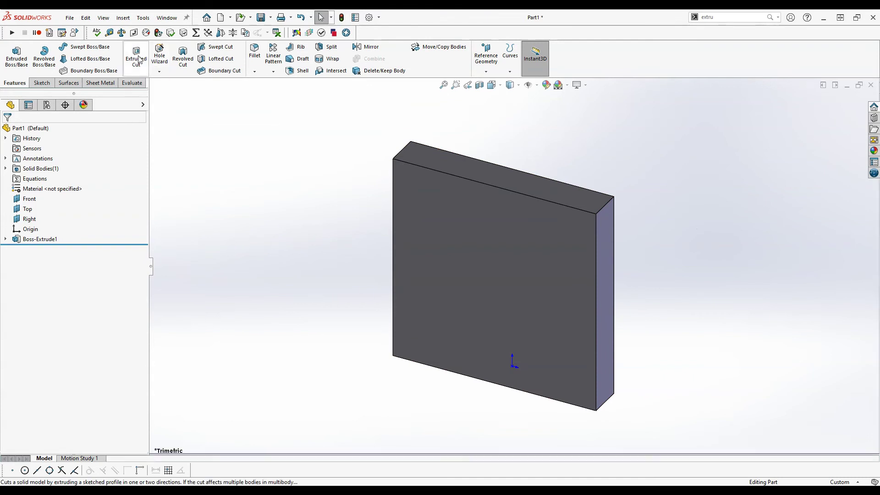
left_click(450, 230)
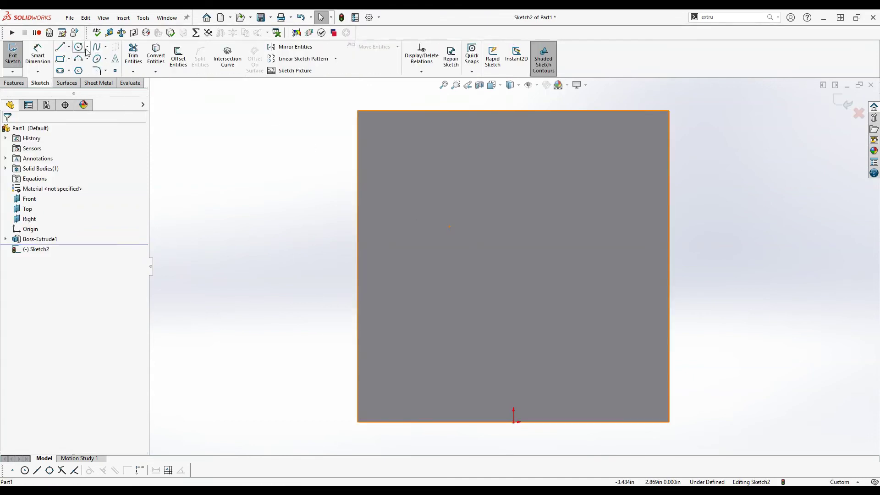
left_click(78, 47)
left_click(514, 276)
left_click(545, 243)
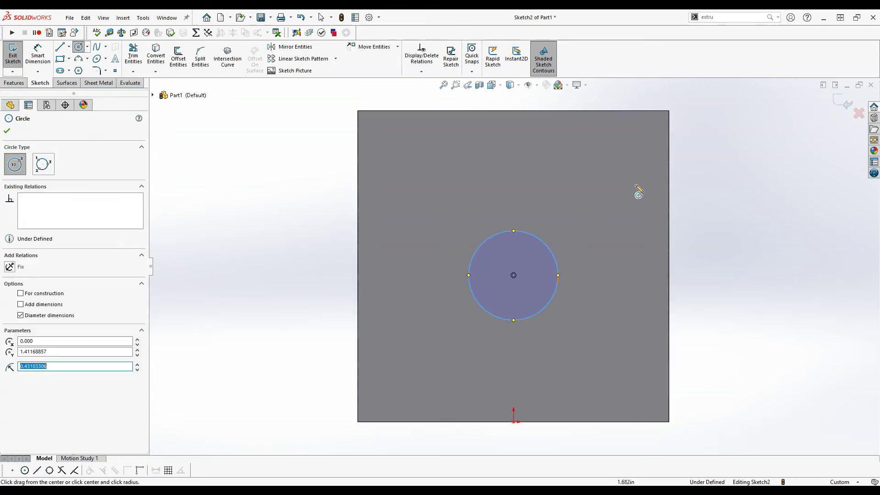
left_click(843, 101)
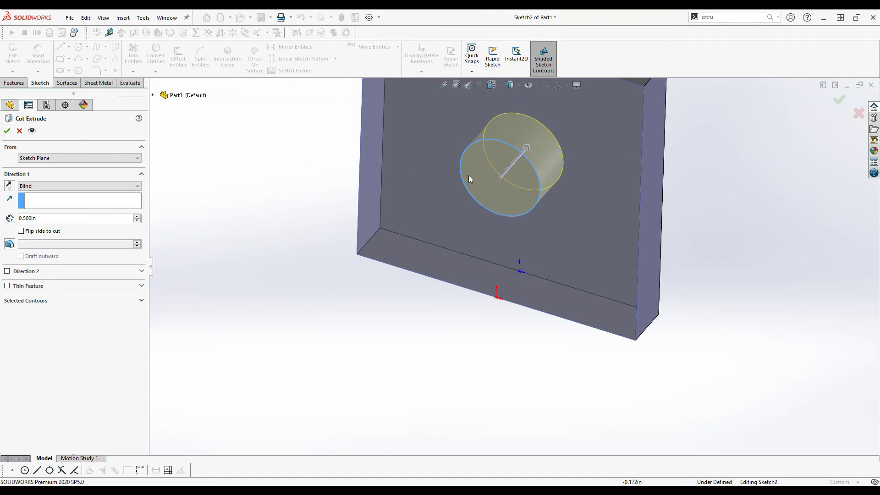
key("f")
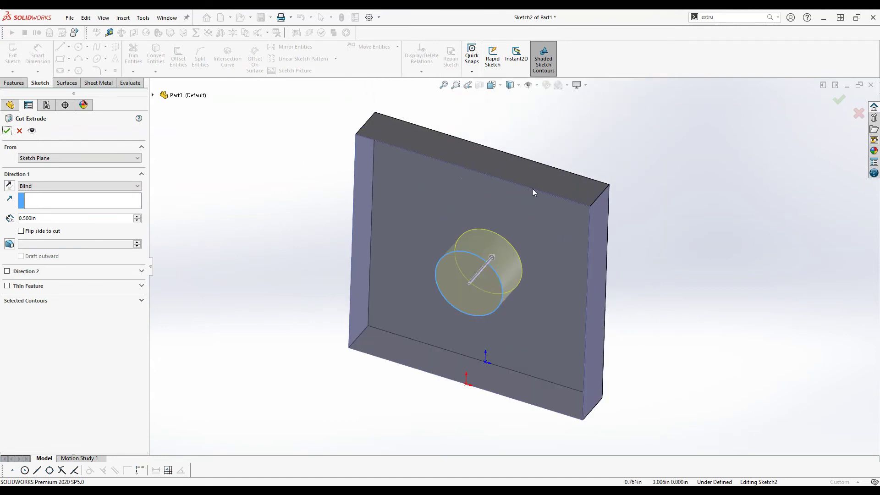
left_click(7, 131)
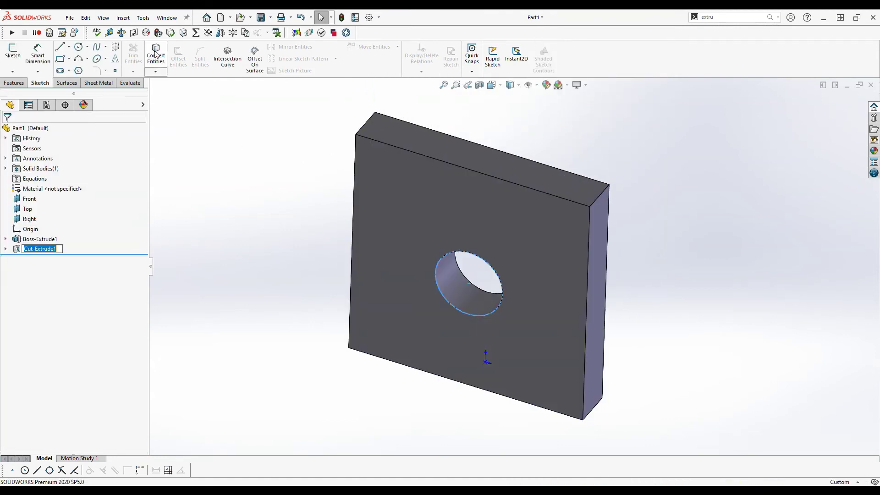
left_click(12, 83)
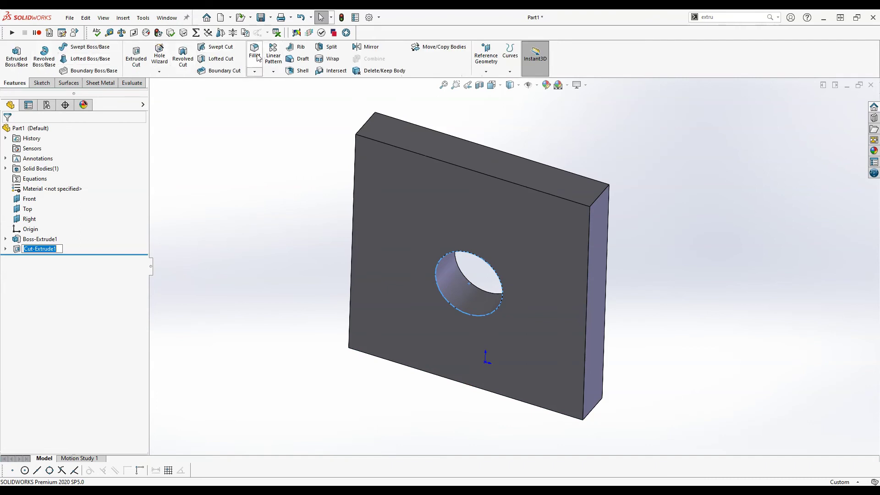
Fillet one vertical plate corner at 0.500 in, then roll back before Boss-Extrude1
left_click(598, 201)
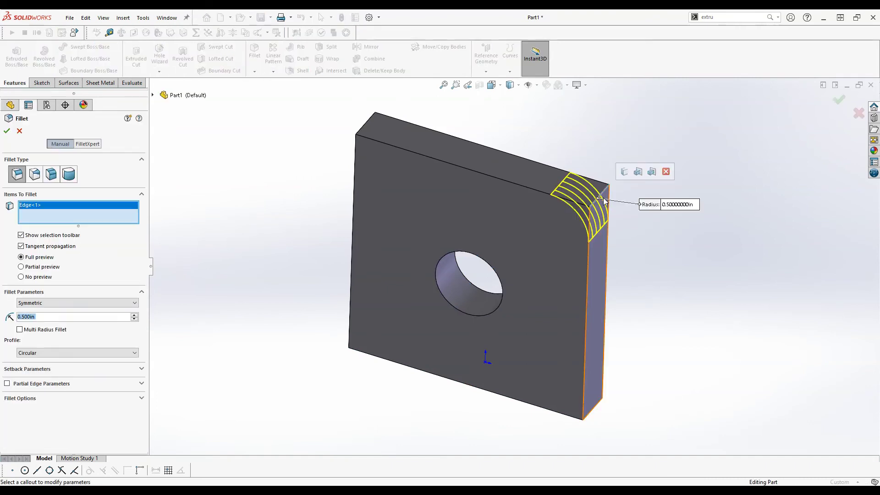
left_click(837, 101)
middle_click_drag(754, 191, 626, 178)
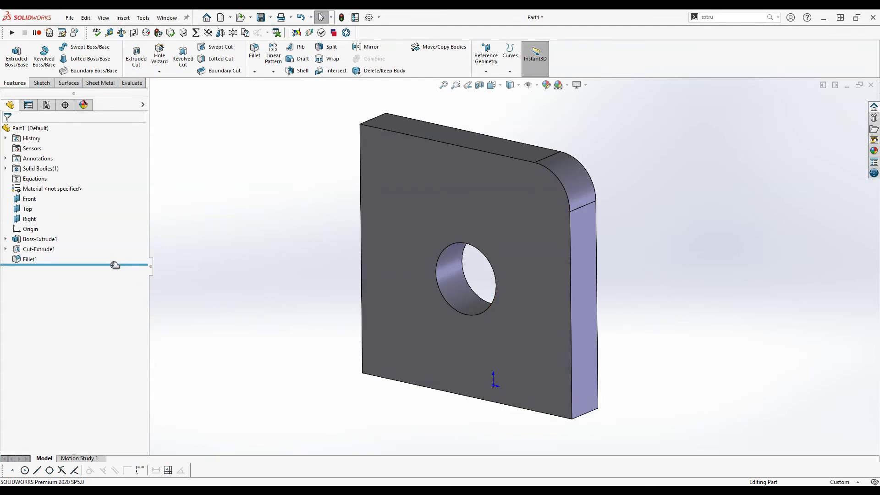
left_click_drag(115, 265, 105, 233)
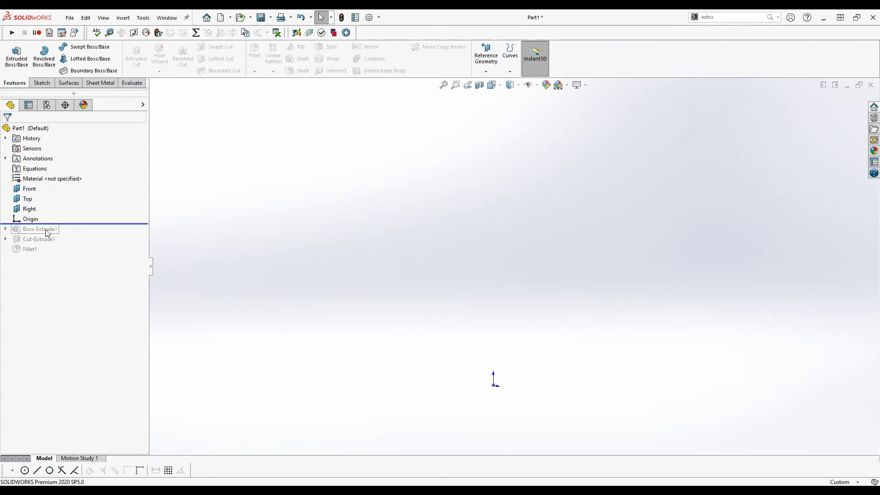
mouse_move(40, 245)
left_click_drag(75, 223, 74, 265)
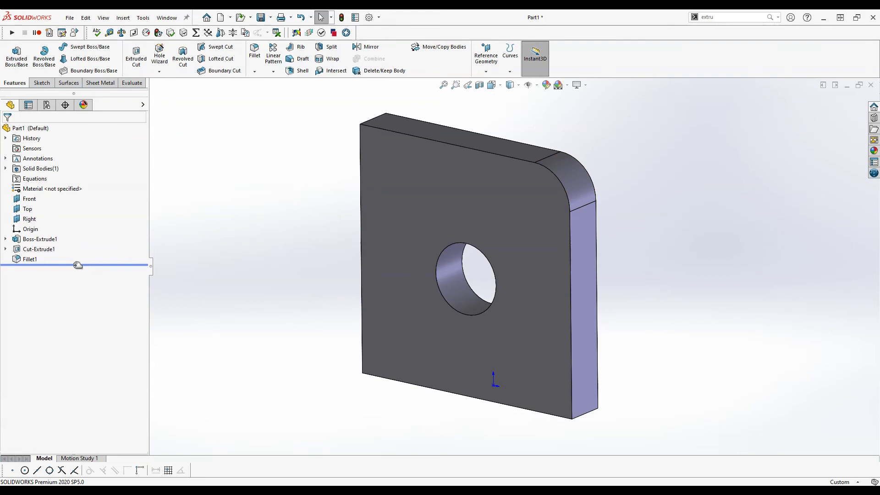
left_click_drag(35, 259, 46, 239)
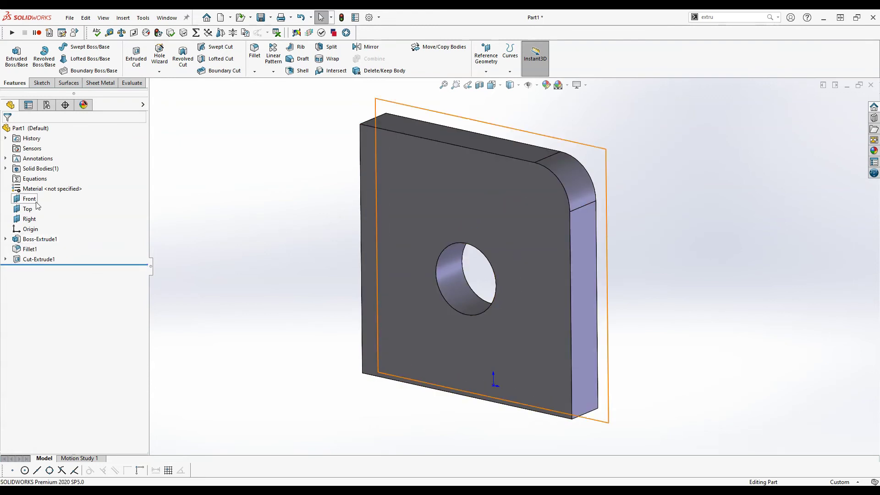
Move Cut-Extrude1 back ahead of Fillet1 in the feature tree
left_click(28, 248)
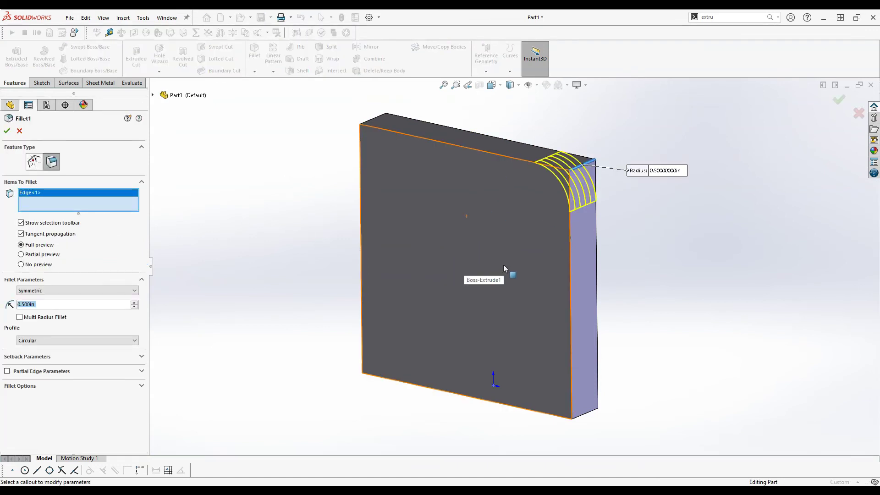
left_click(7, 131)
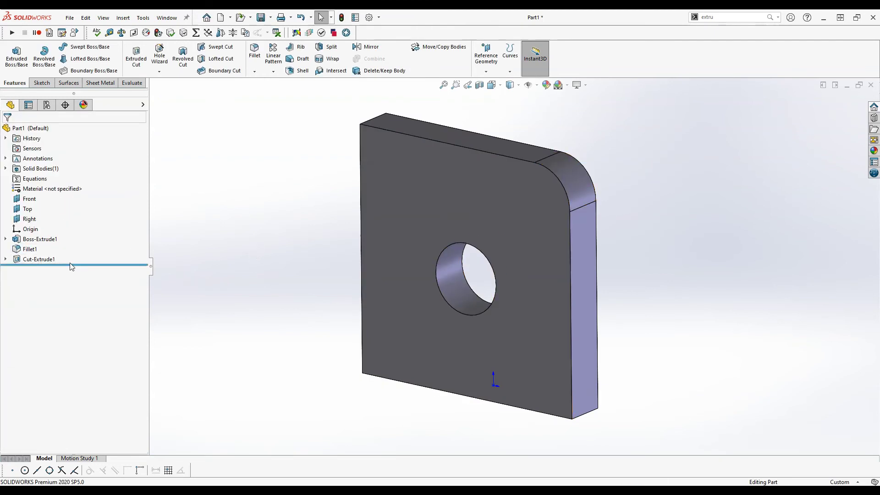
left_click_drag(50, 260, 43, 242)
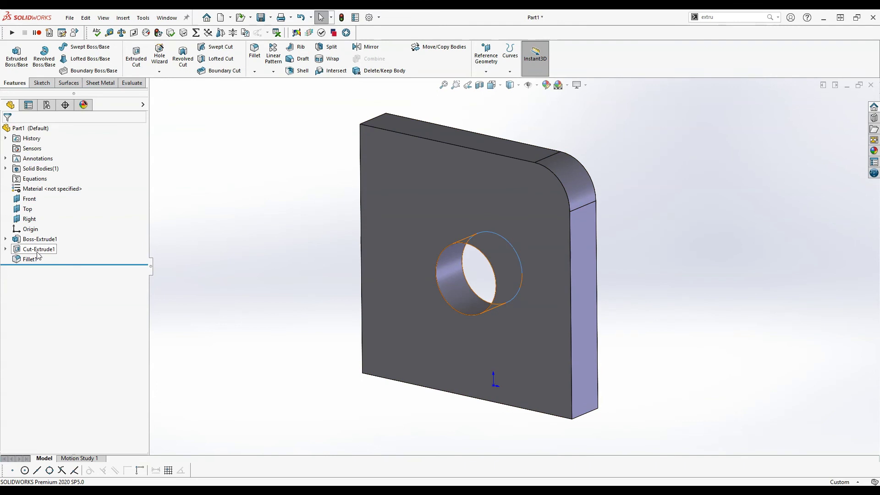
Edit Fillet1 to also round the hole's front edge at 0.500 in
left_click(30, 259)
left_click(40, 231)
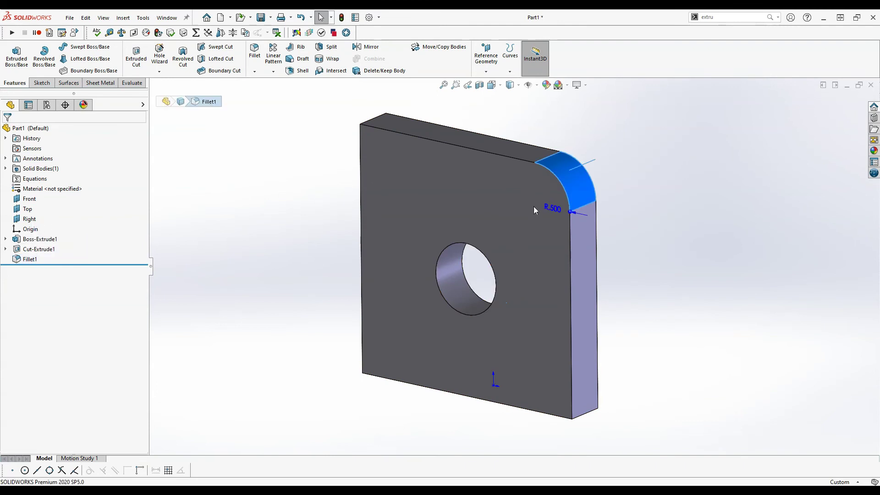
left_click(473, 247)
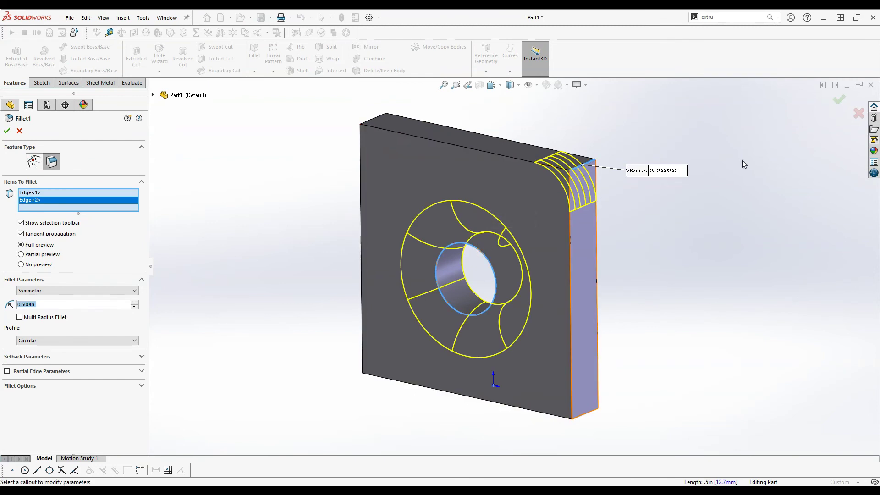
left_click(837, 104)
middle_click_drag(735, 248, 686, 282)
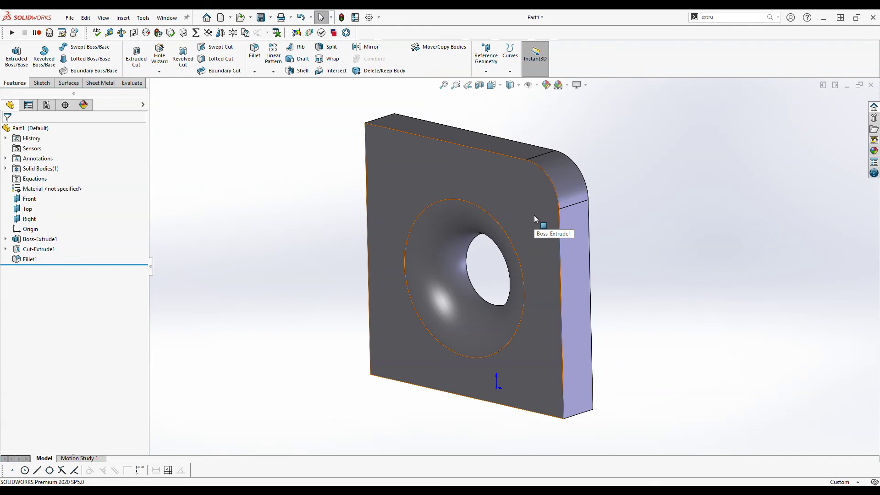
key("Tab")
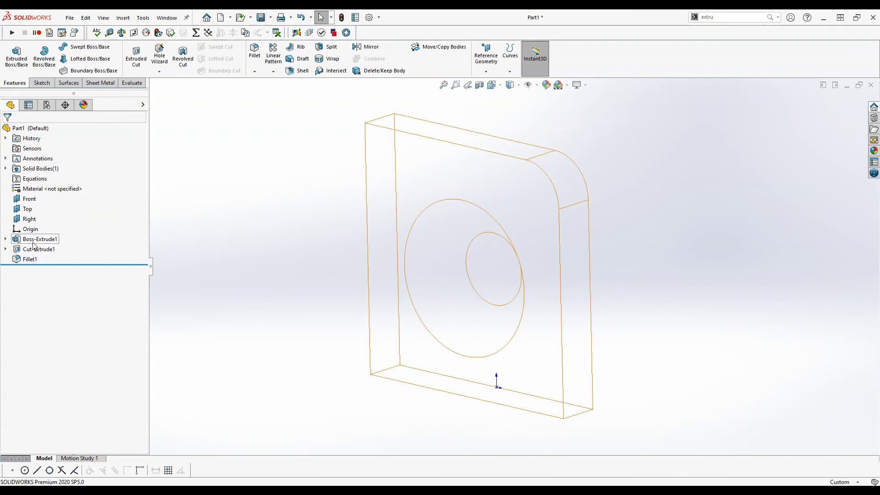
mouse_move(35, 246)
left_click(36, 242)
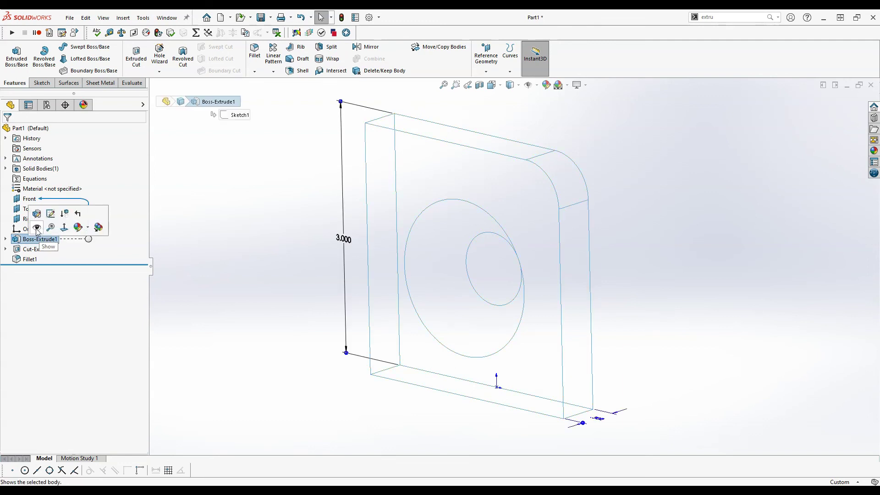
left_click(37, 228)
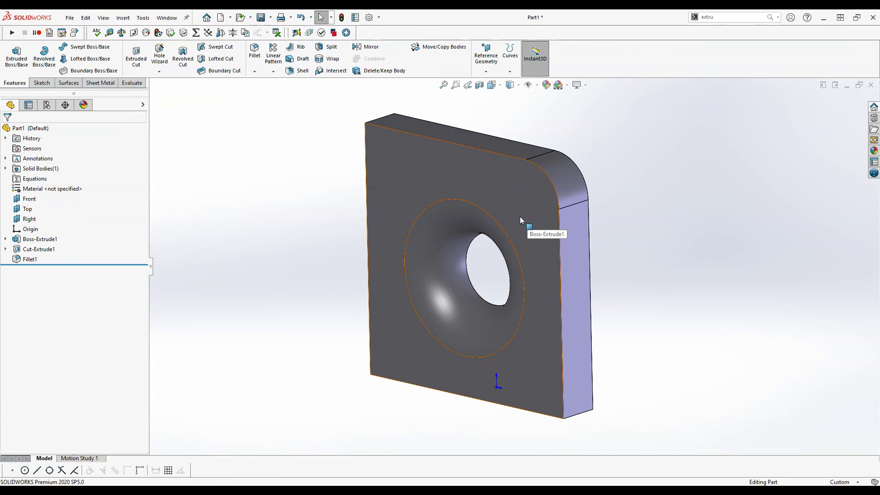
key("Tab")
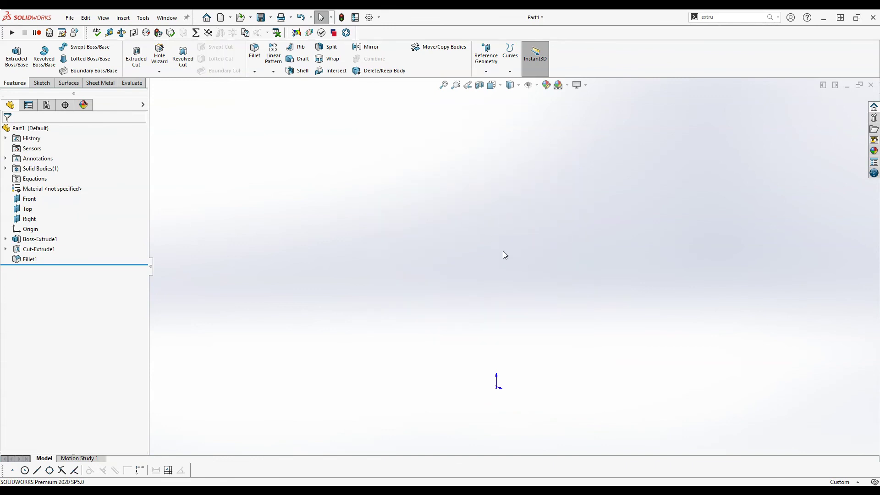
key("shift+Tab")
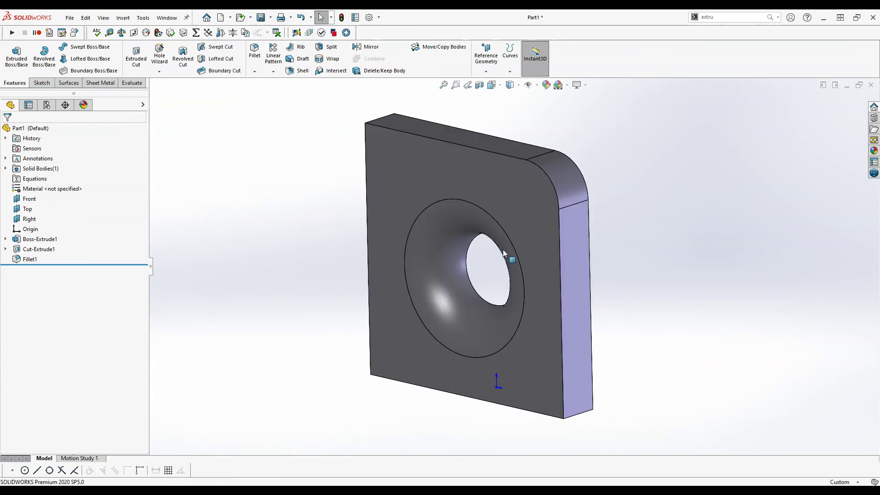